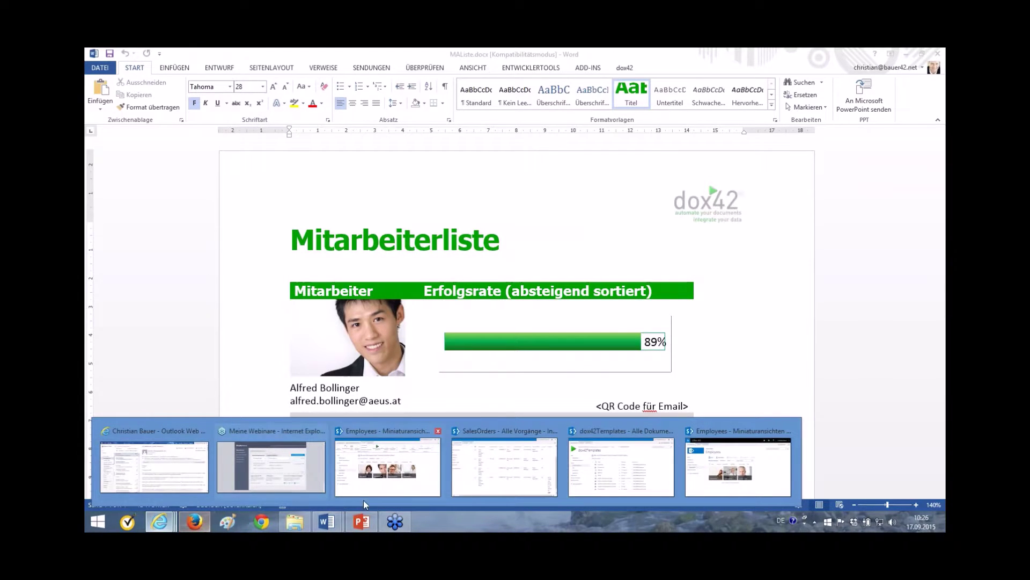
# - Switch to Internet Explorer to view the Employees picture library in SharePoint, and return to the MAListe document in Word
pyautogui.click(390, 485)
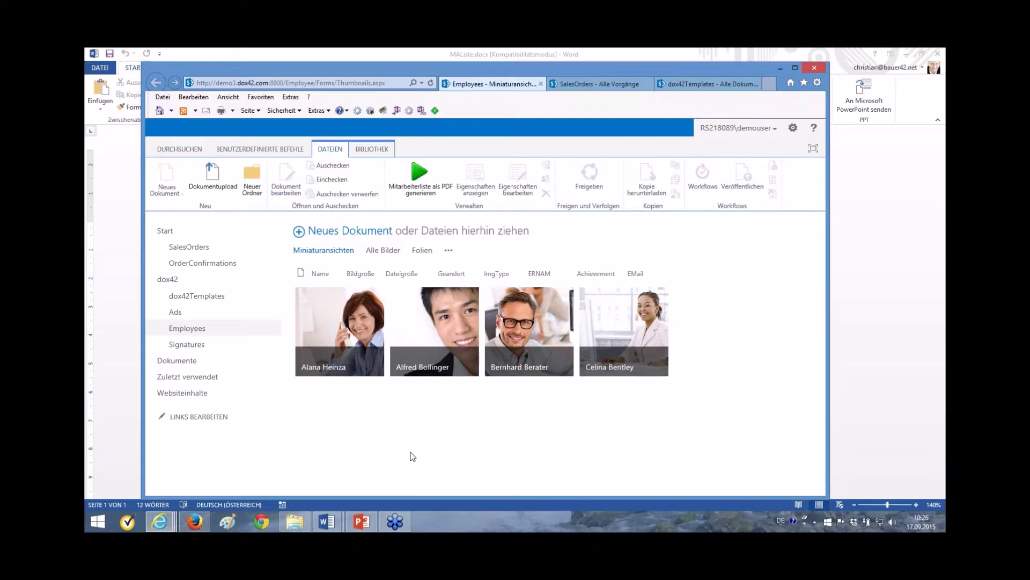
pyautogui.moveTo(327, 521)
pyautogui.click(402, 477)
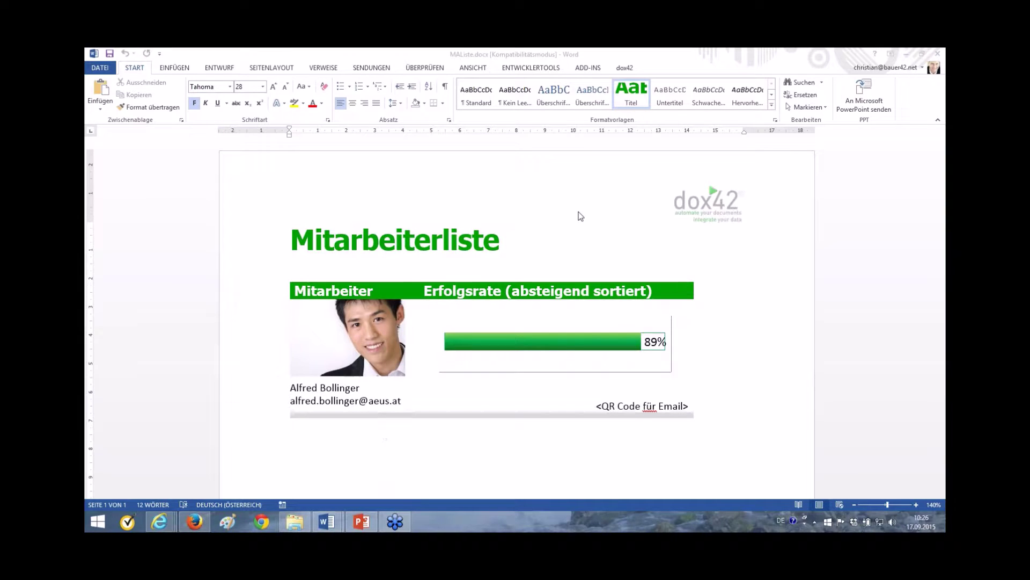
# - Add a SharePoint data source to the document's datamap and set its site to the Site field of Conn
pyautogui.click(624, 67)
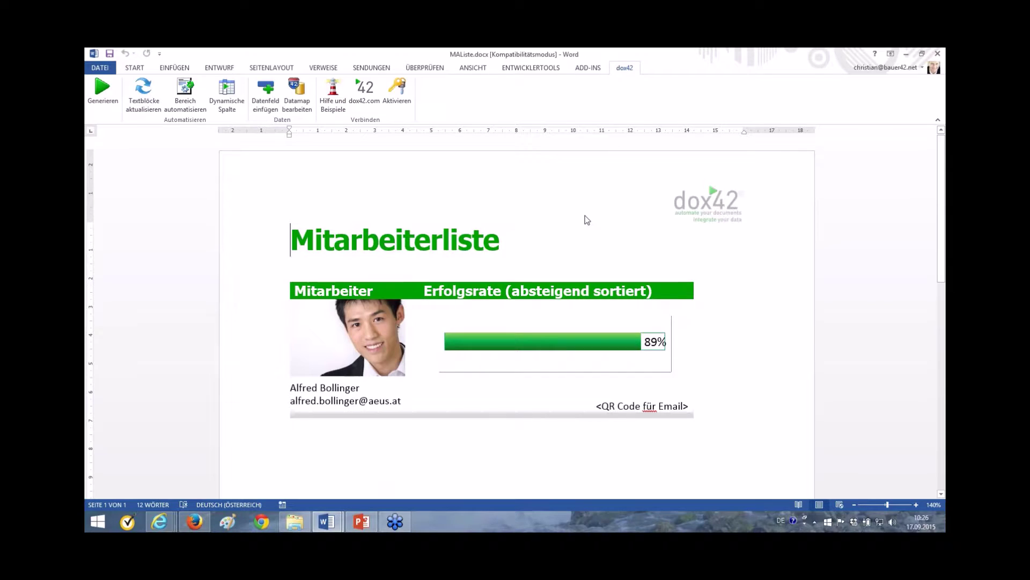
pyautogui.click(297, 92)
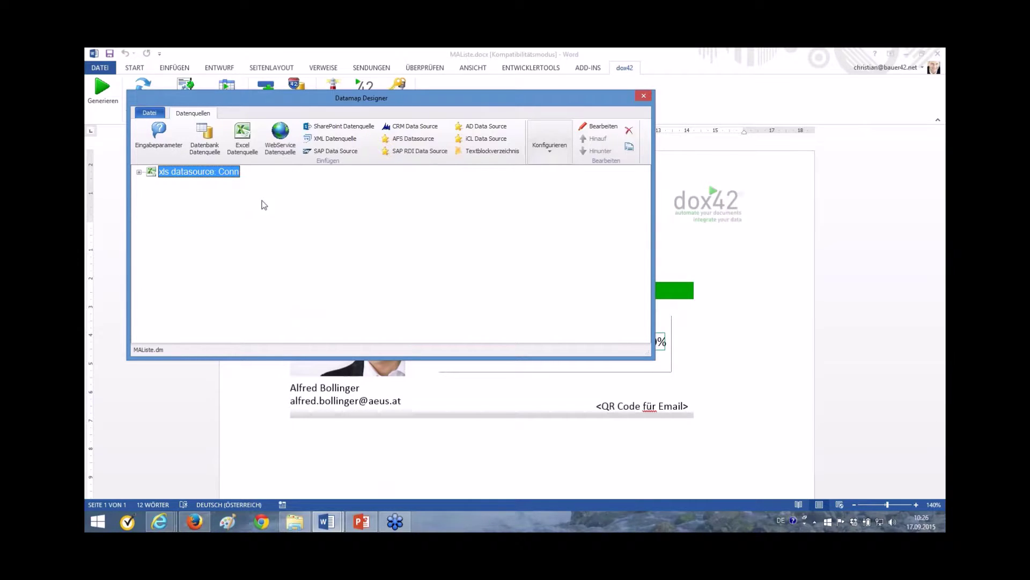
pyautogui.click(337, 126)
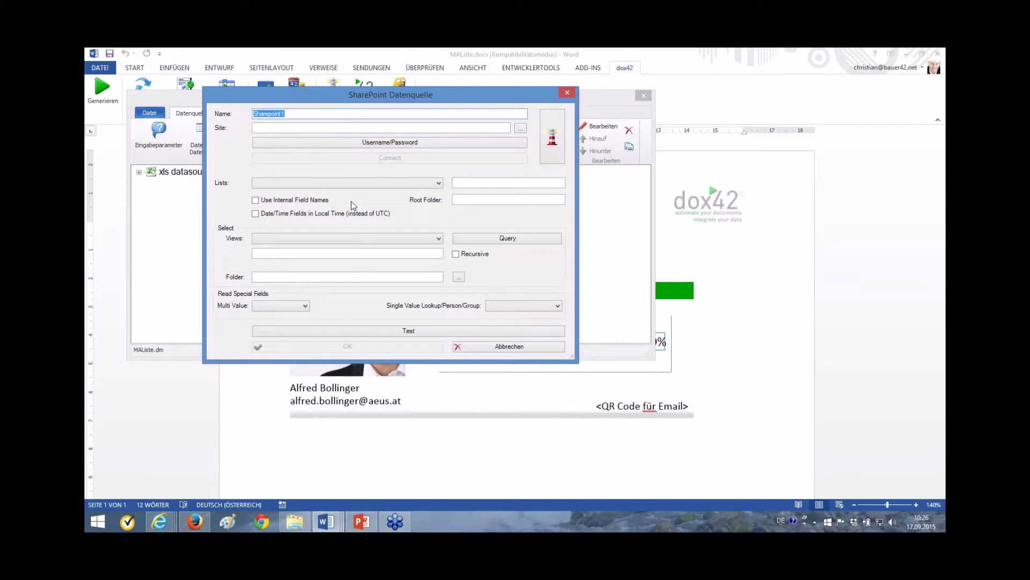
pyautogui.click(520, 128)
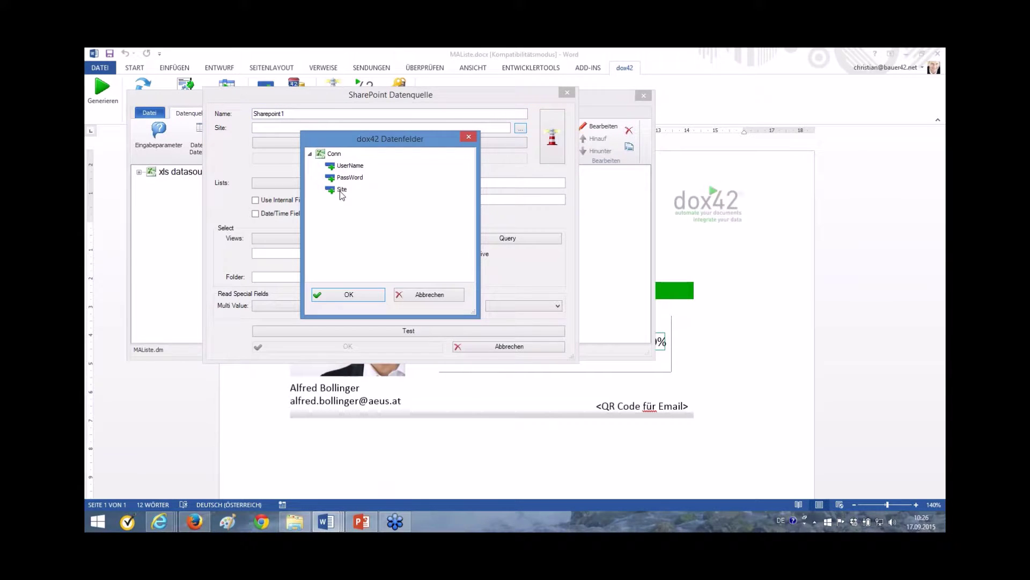
pyautogui.doubleClick(340, 190)
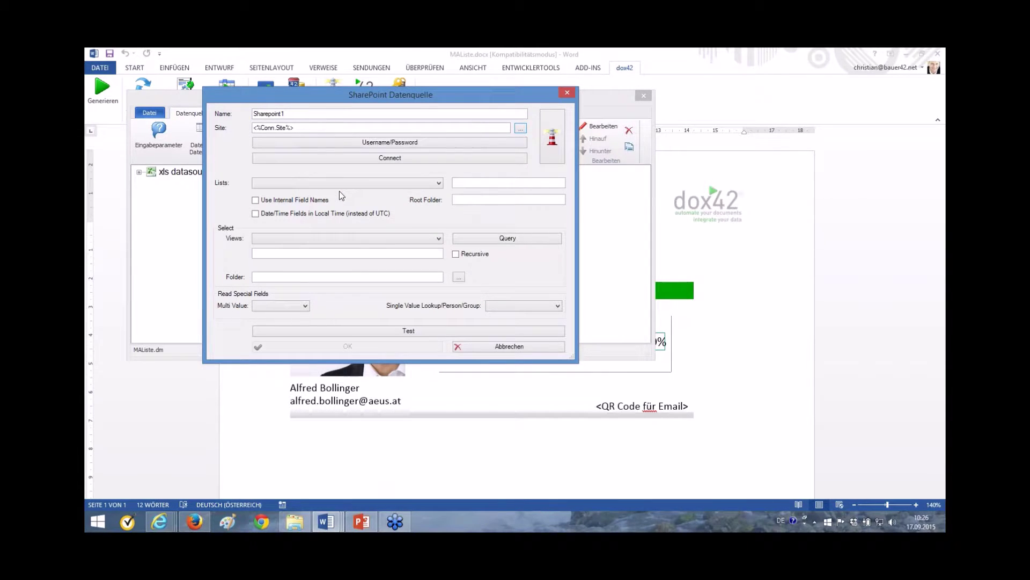
# - Set the SharePoint data source's credentials by entering the username DemoUser and the account password
pyautogui.click(385, 143)
pyautogui.write('DemoUser')
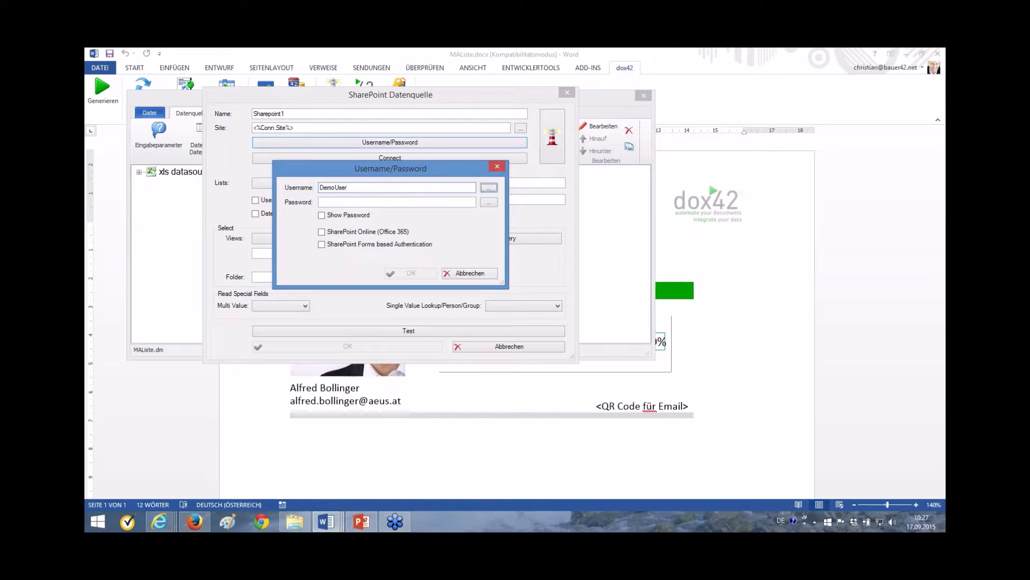
pyautogui.press('Tab')
pyautogui.write('**')
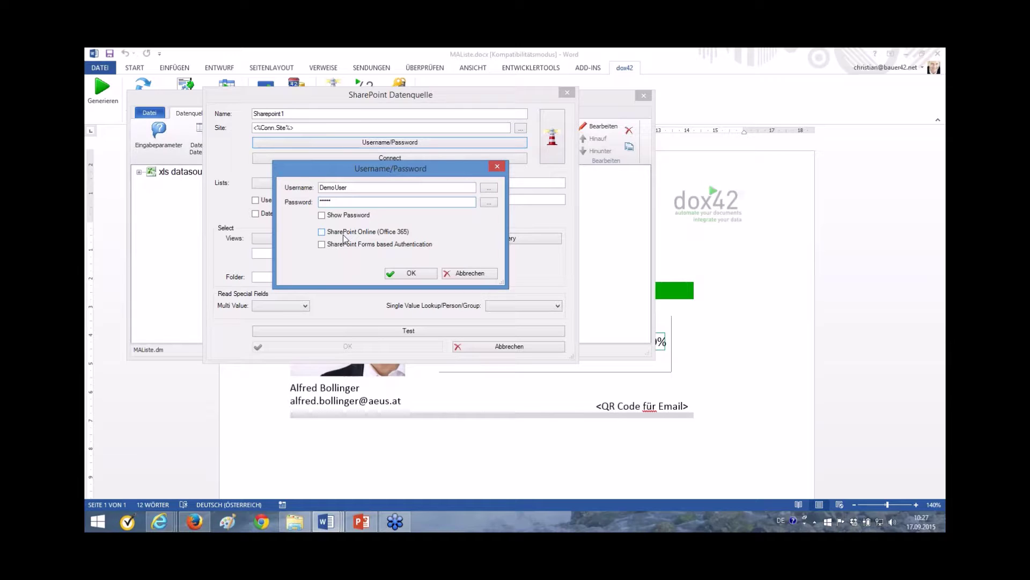
pyautogui.click(403, 274)
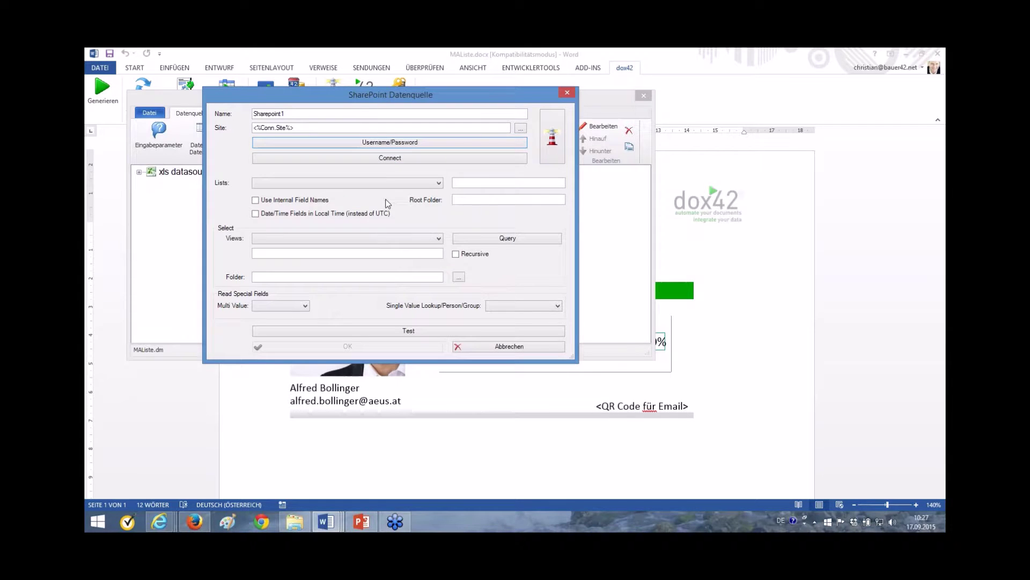
# - Connect to the SharePoint site with the proposed Conn.Site address and choose the Employees list as the source
pyautogui.click(393, 158)
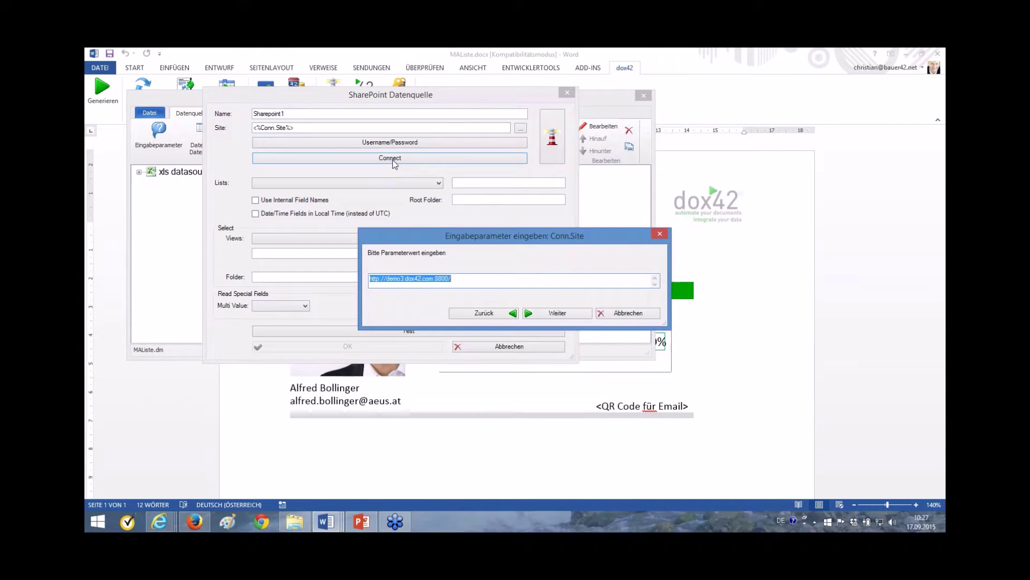
pyautogui.click(552, 312)
pyautogui.click(369, 184)
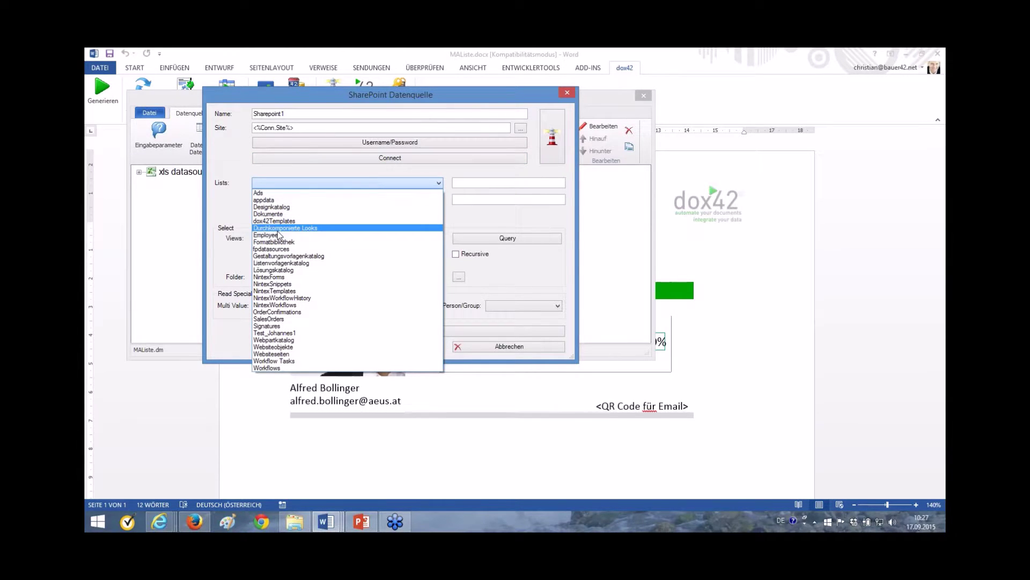
pyautogui.click(322, 234)
pyautogui.click(561, 313)
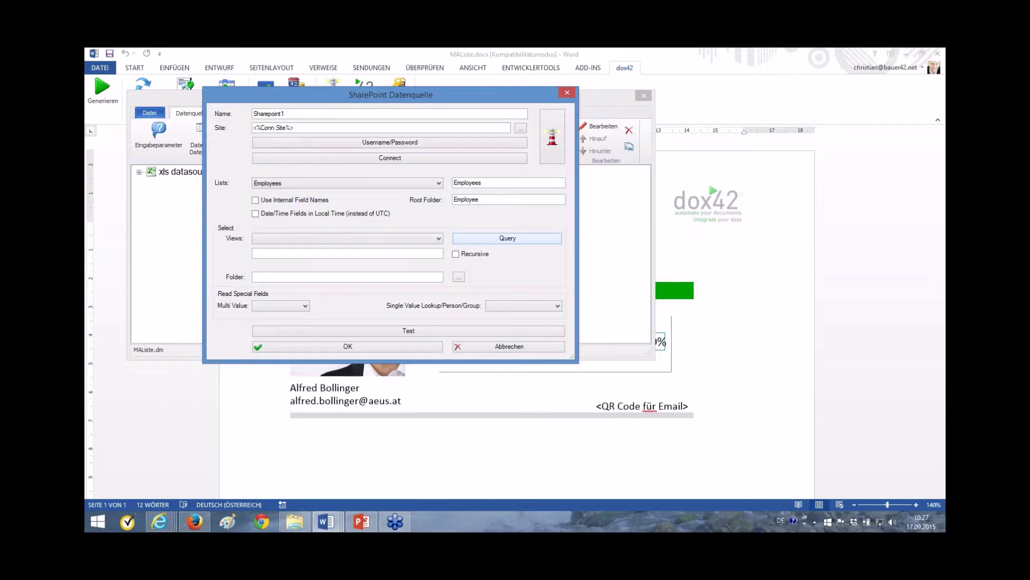
# - Define a query that sorts the Employees list by the Achievement field as Numeric in Descending order
pyautogui.click(507, 240)
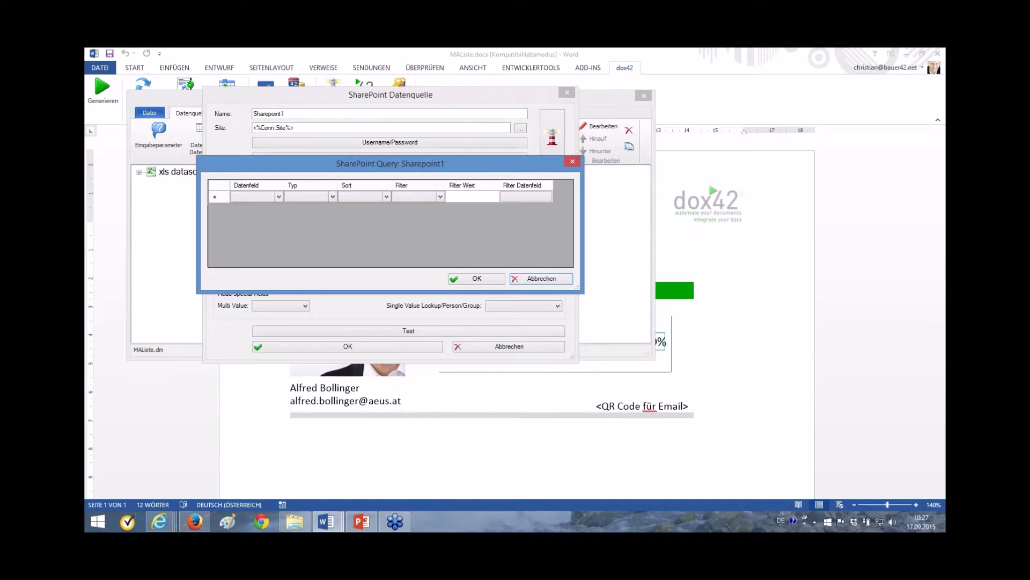
pyautogui.click(278, 197)
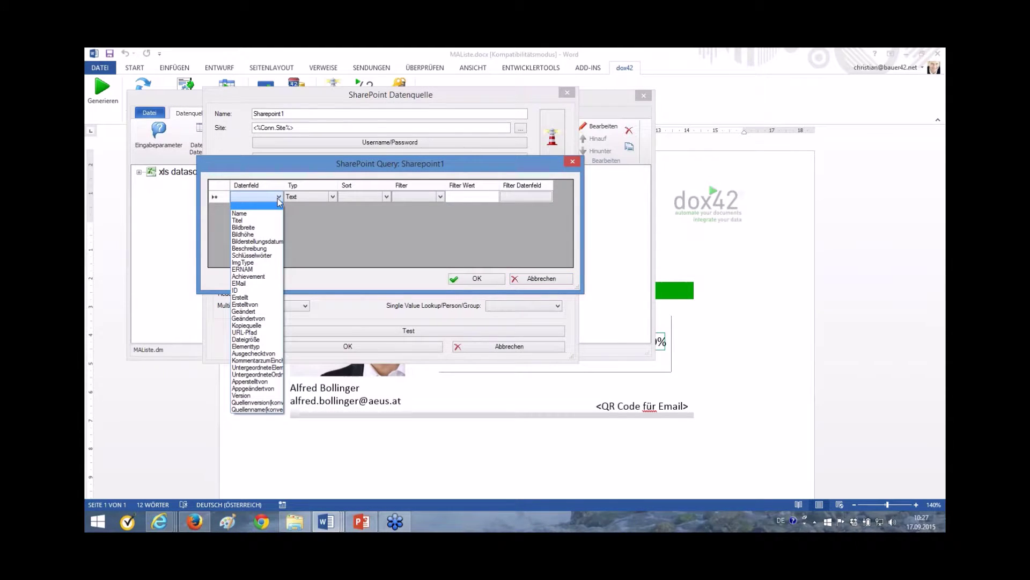
pyautogui.click(260, 276)
pyautogui.click(332, 196)
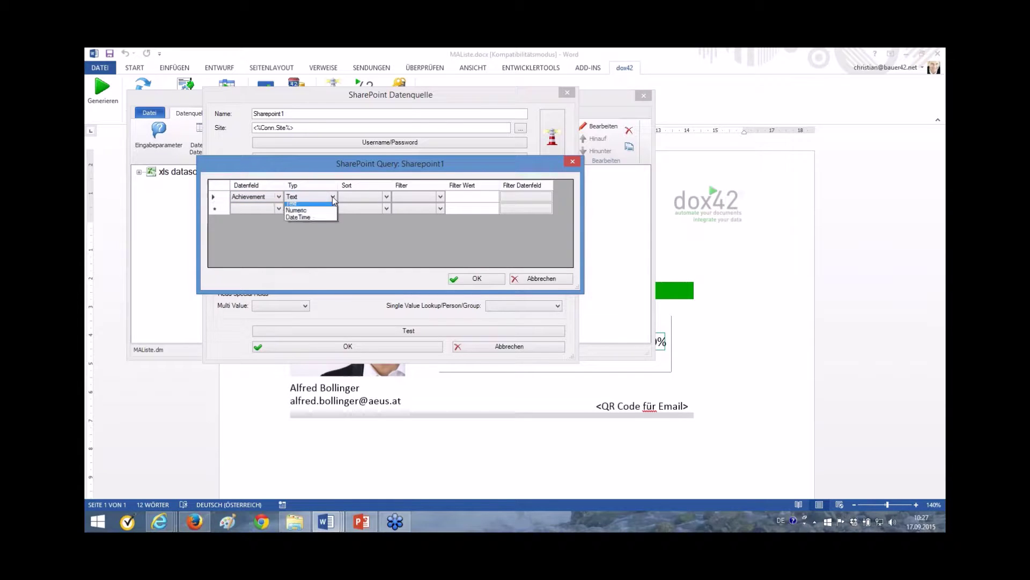
pyautogui.click(317, 213)
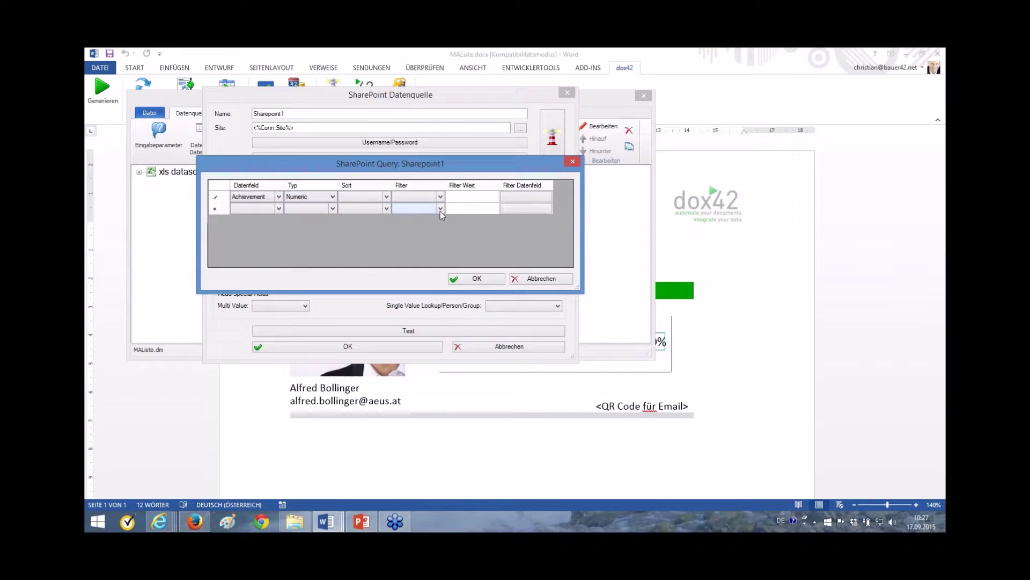
pyautogui.click(386, 196)
pyautogui.click(359, 217)
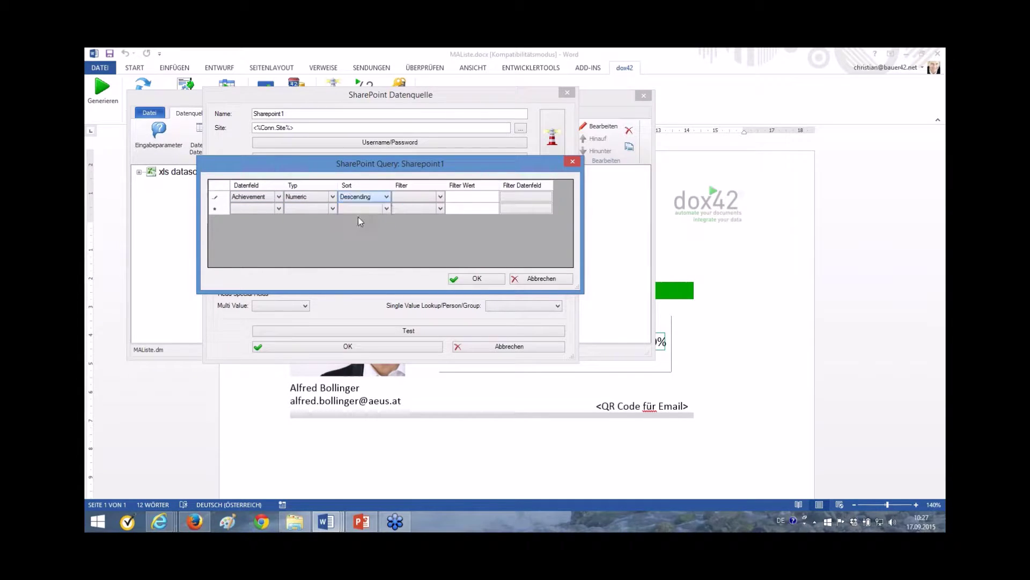
pyautogui.click(462, 278)
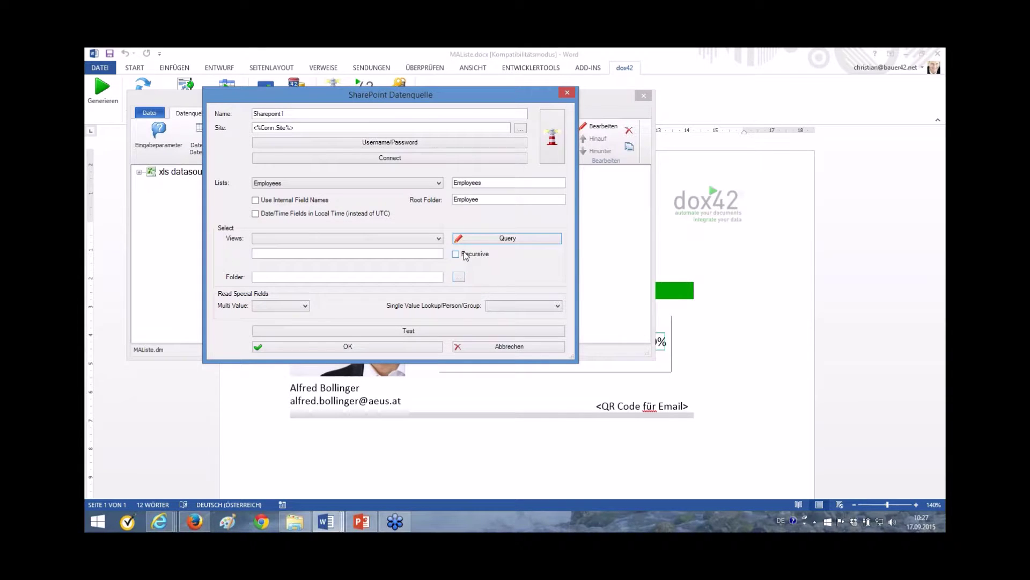
# - Name the data source MA and test it, checking the sort order in the Achievement column of its records
pyautogui.press('Tab')
pyautogui.write('MA')
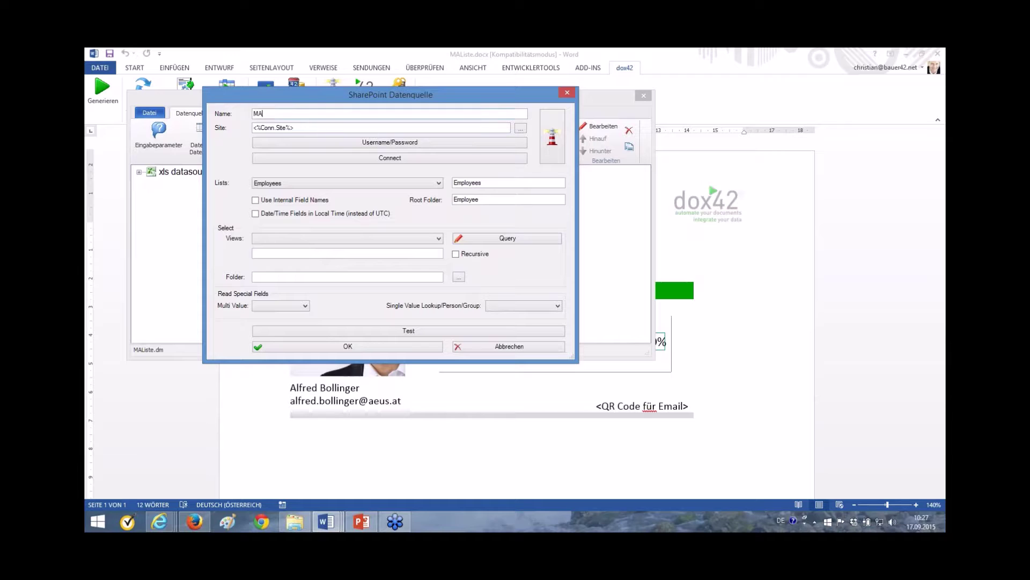
pyautogui.click(411, 331)
pyautogui.click(543, 314)
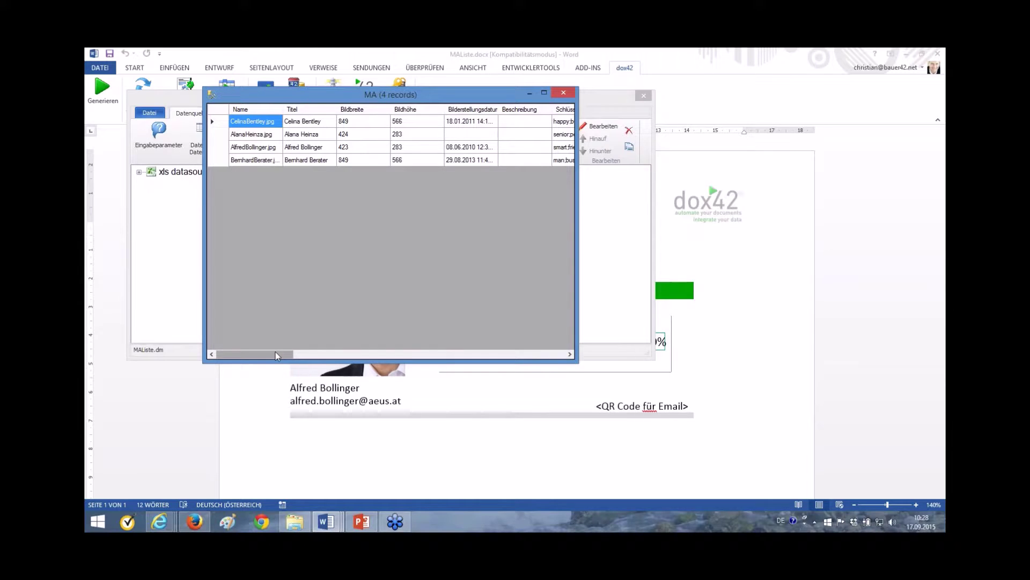
pyautogui.moveTo(275, 352); pyautogui.dragTo(363, 356)
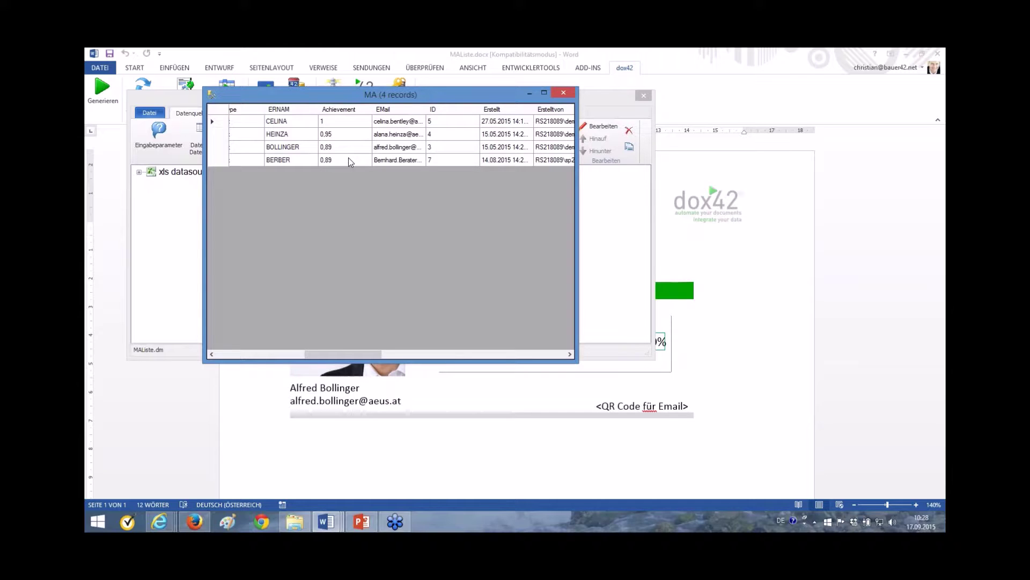
pyautogui.click(563, 92)
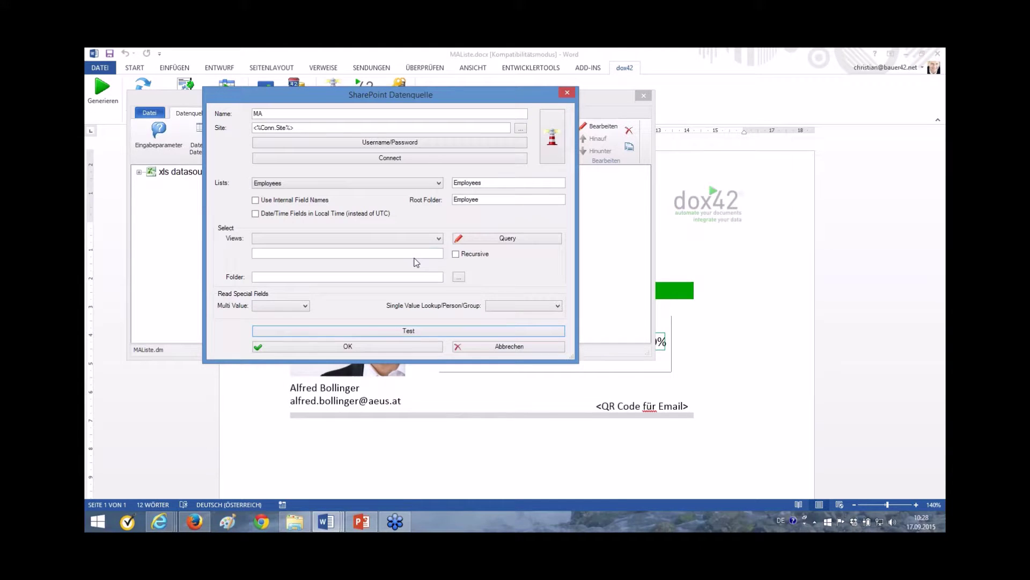
# - Confirm the MA data source with the proposed site parameter and close the Datamap Designer
pyautogui.click(395, 345)
pyautogui.click(555, 311)
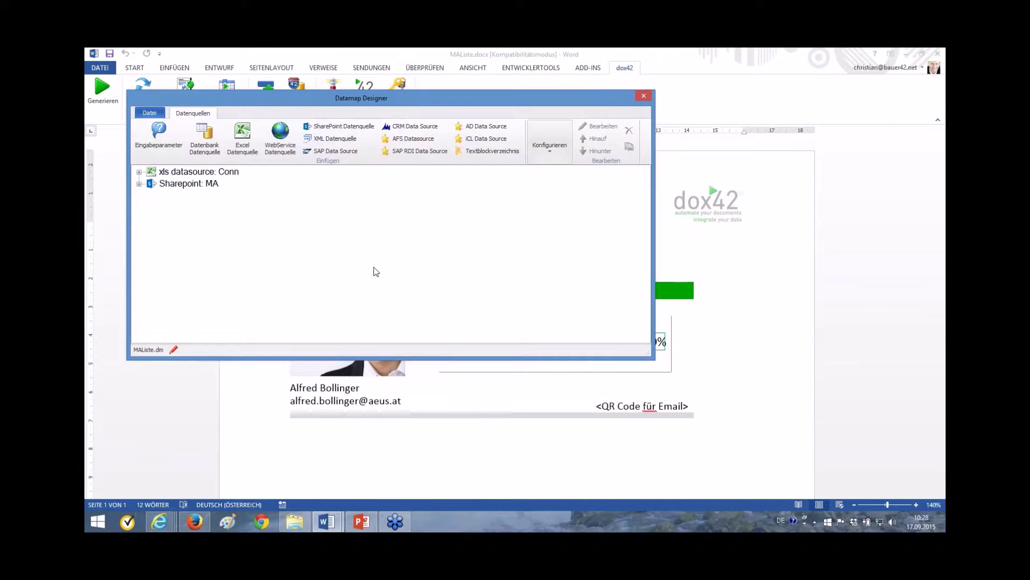
pyautogui.click(643, 95)
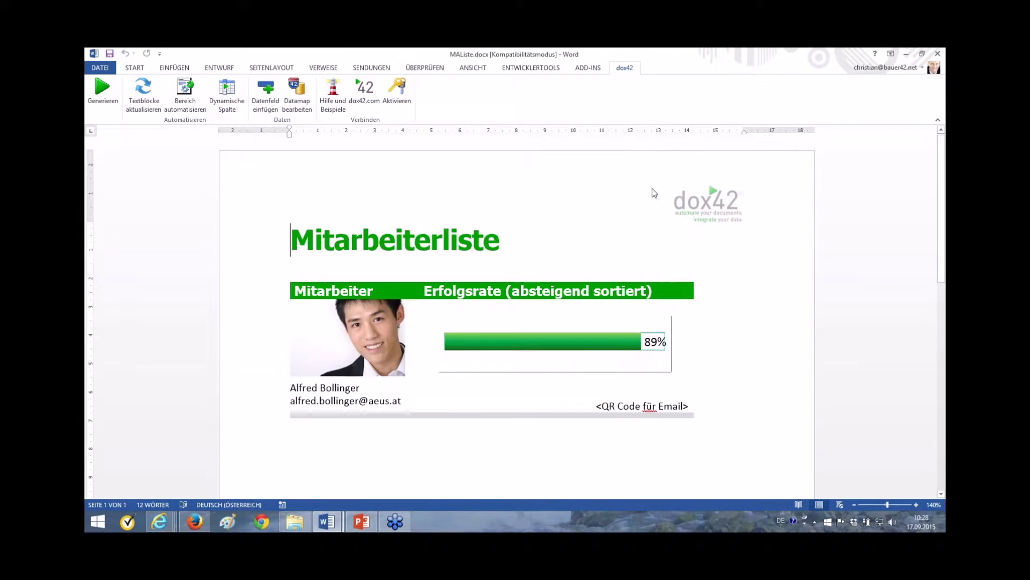
# - Replace the sample employee name and e-mail address below the photo with the Name and EMail data fields of MA
pyautogui.click(266, 94)
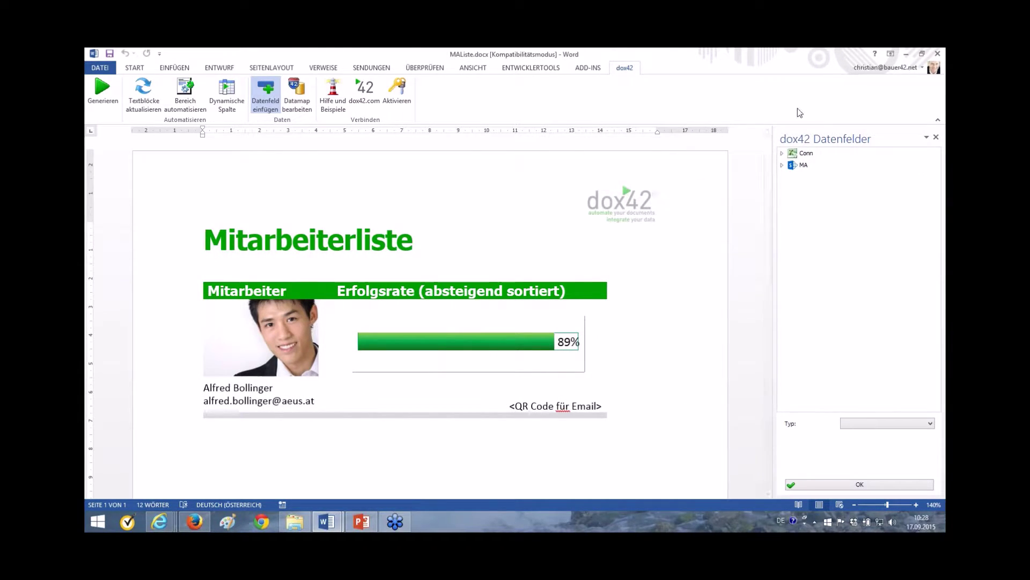
pyautogui.click(782, 166)
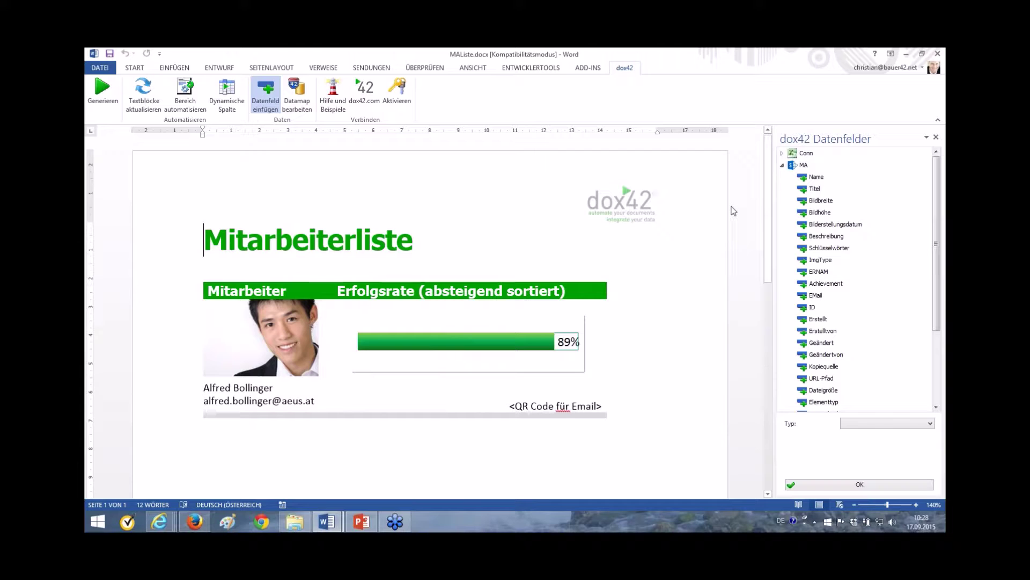
pyautogui.moveTo(204, 387); pyautogui.dragTo(276, 387)
pyautogui.doubleClick(816, 177)
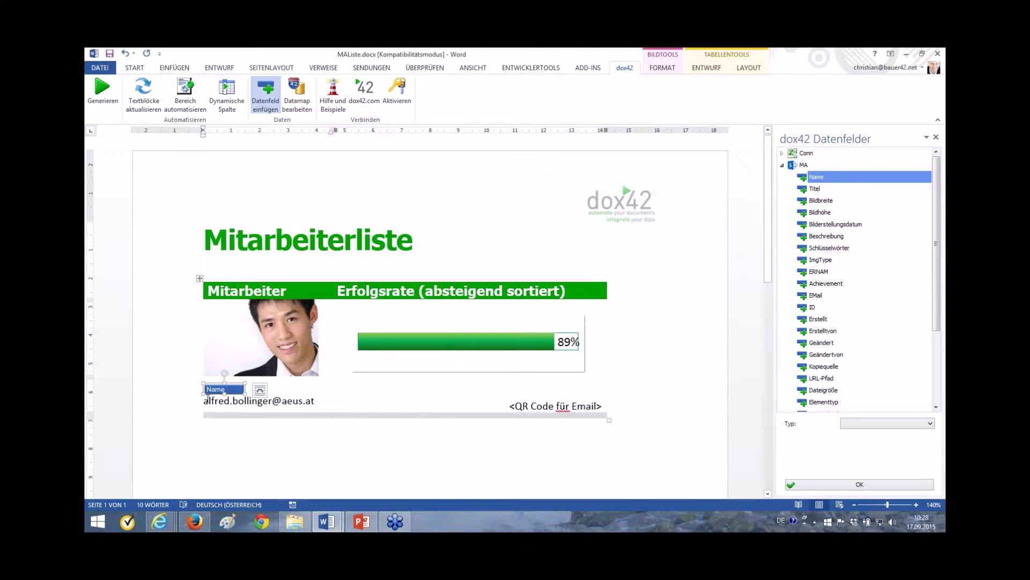
pyautogui.moveTo(204, 400); pyautogui.dragTo(315, 401)
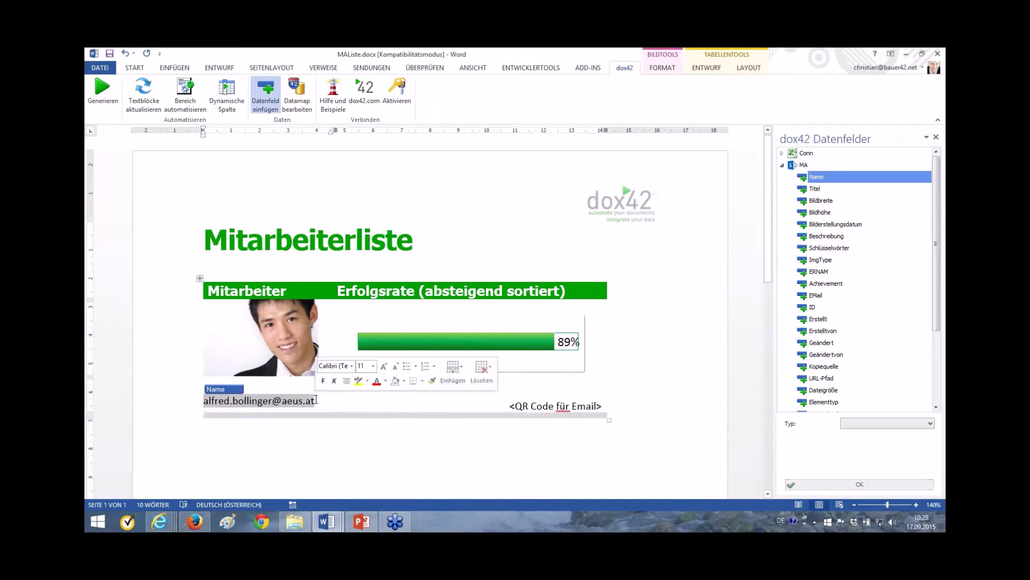
pyautogui.doubleClick(815, 295)
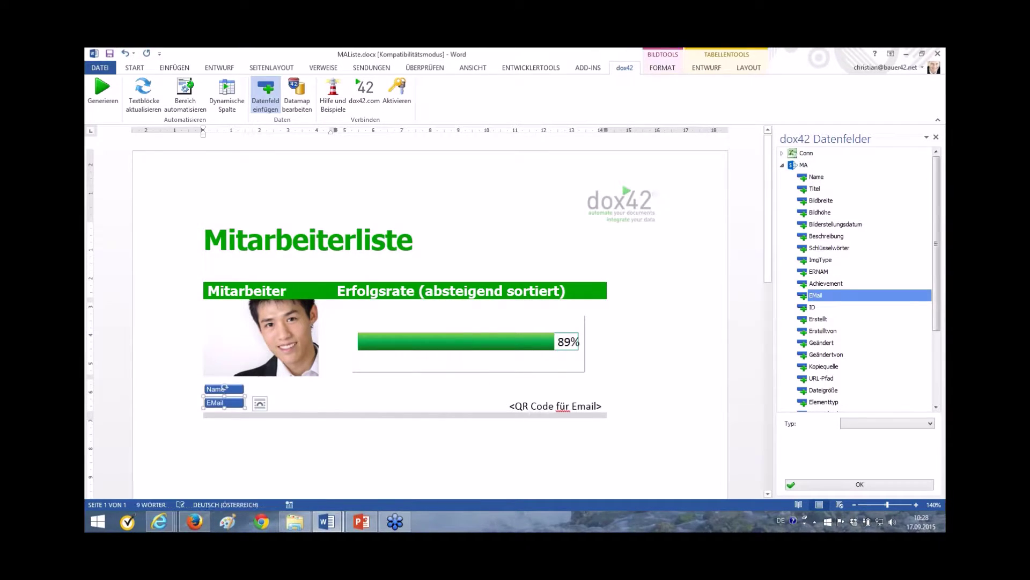
# - Replace the QR code placeholder with the EMail data field, formatted as a BarCode with dimension 30 and QR symbology
pyautogui.click(565, 400)
pyautogui.moveTo(509, 406); pyautogui.dragTo(601, 407)
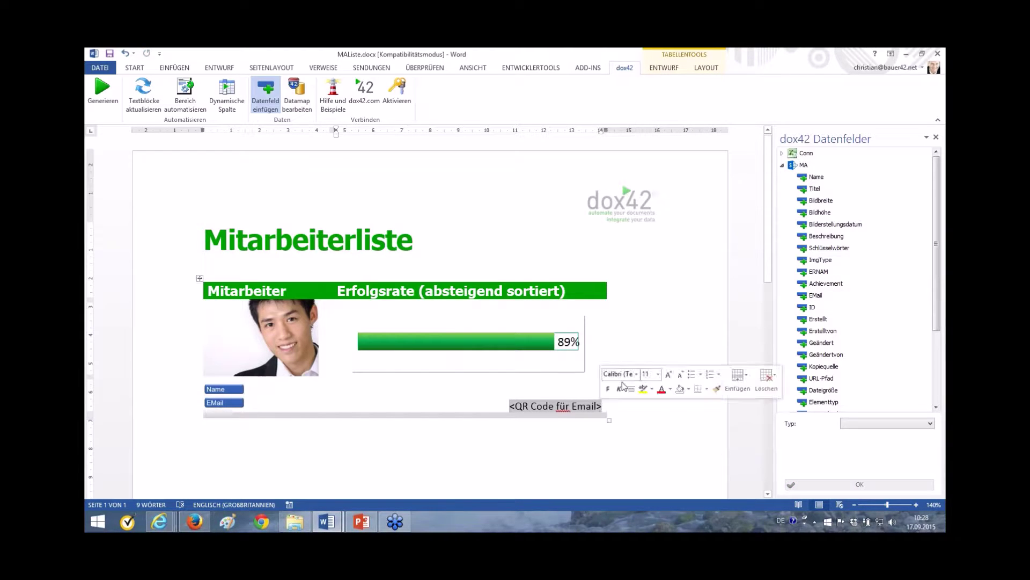
pyautogui.doubleClick(815, 295)
pyautogui.click(857, 418)
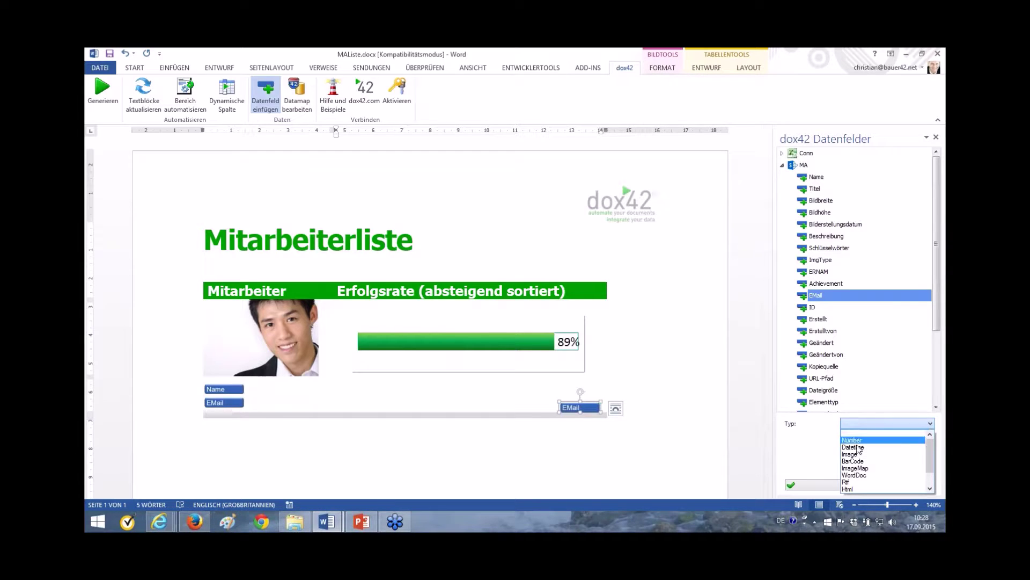
pyautogui.click(852, 461)
pyautogui.click(855, 438)
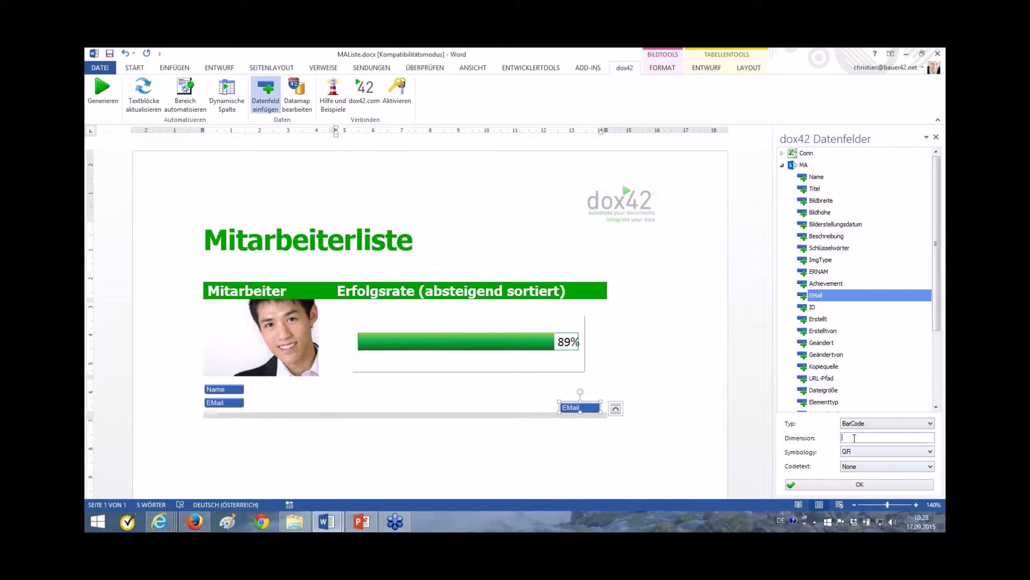
pyautogui.write('30')
pyautogui.click(859, 484)
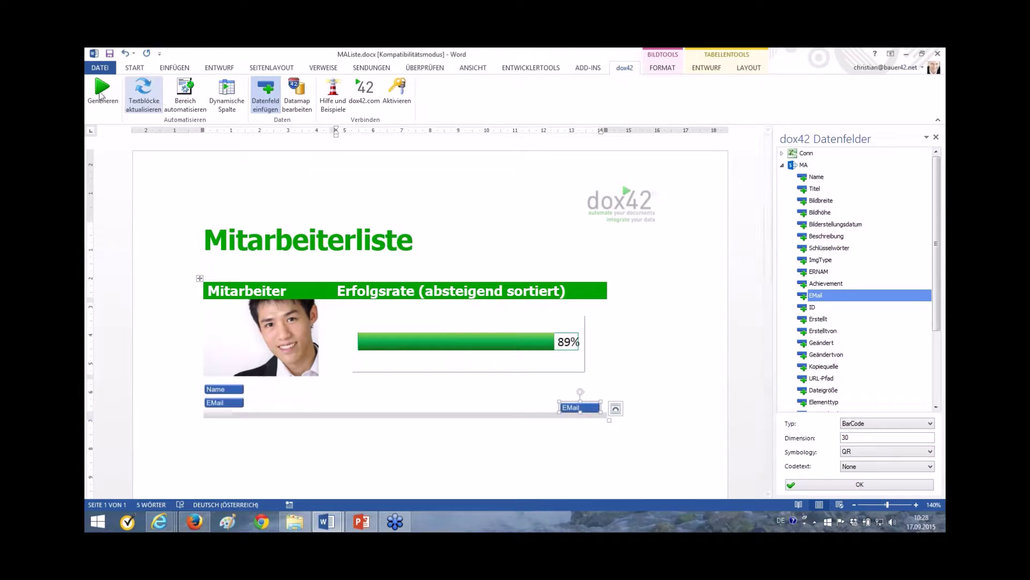
# - Generate a document from the Mitarbeiterliste template using the proposed site parameter
pyautogui.click(100, 96)
pyautogui.click(545, 320)
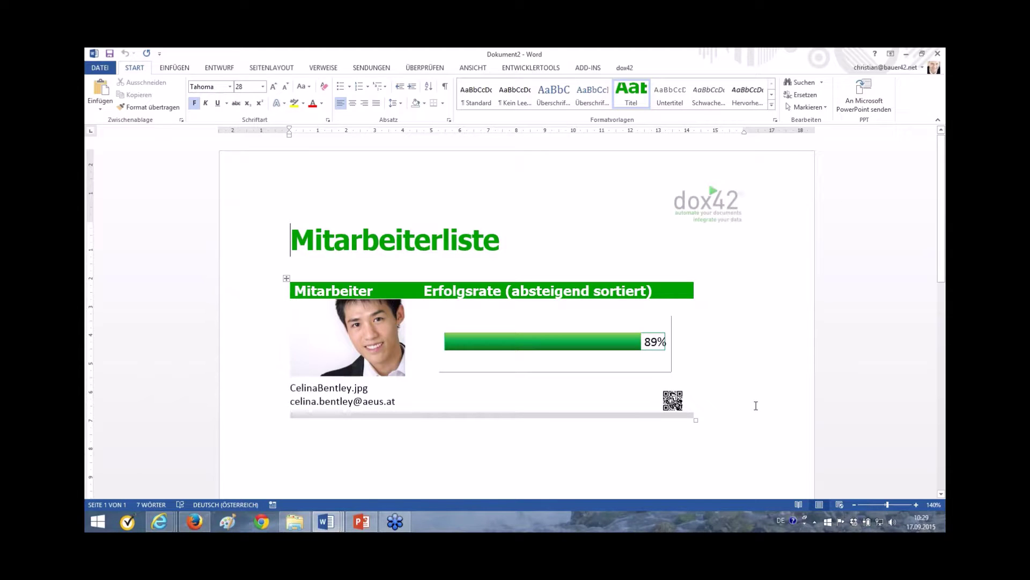
# - Discard the generated document and replace the sample employee photo with the URL-Pfad data field of MA
pyautogui.click(938, 53)
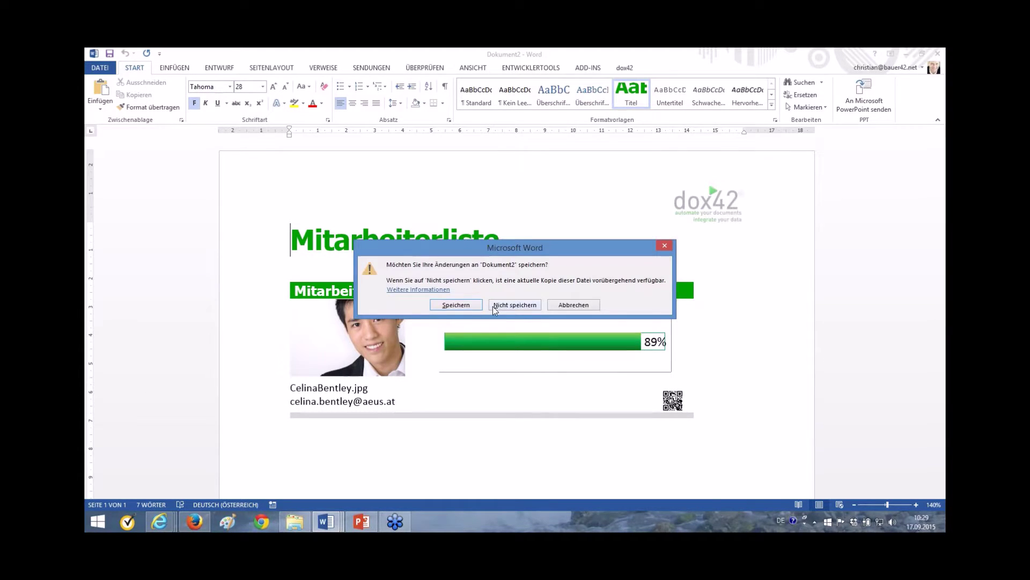
pyautogui.click(495, 310)
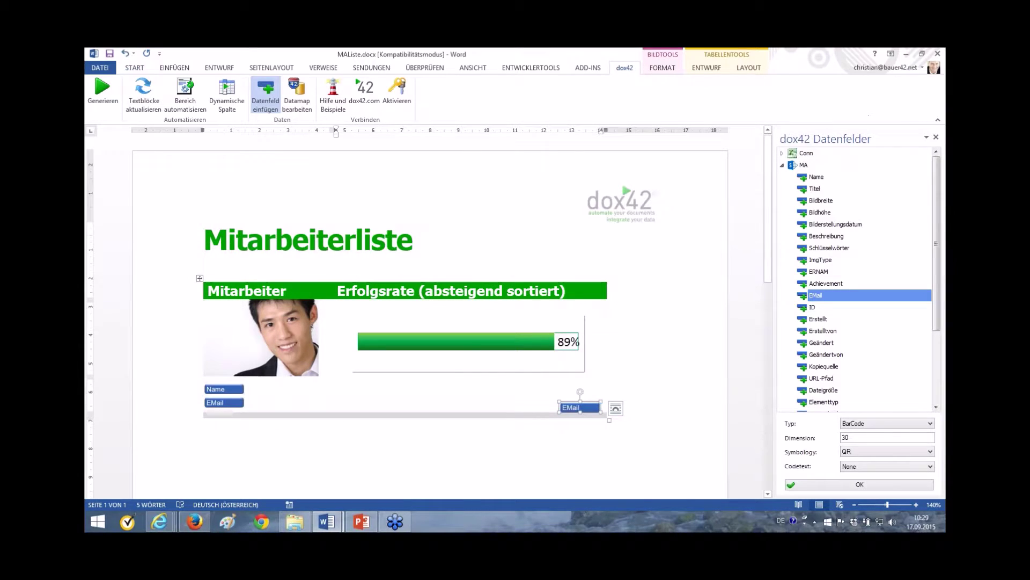
pyautogui.click(268, 348)
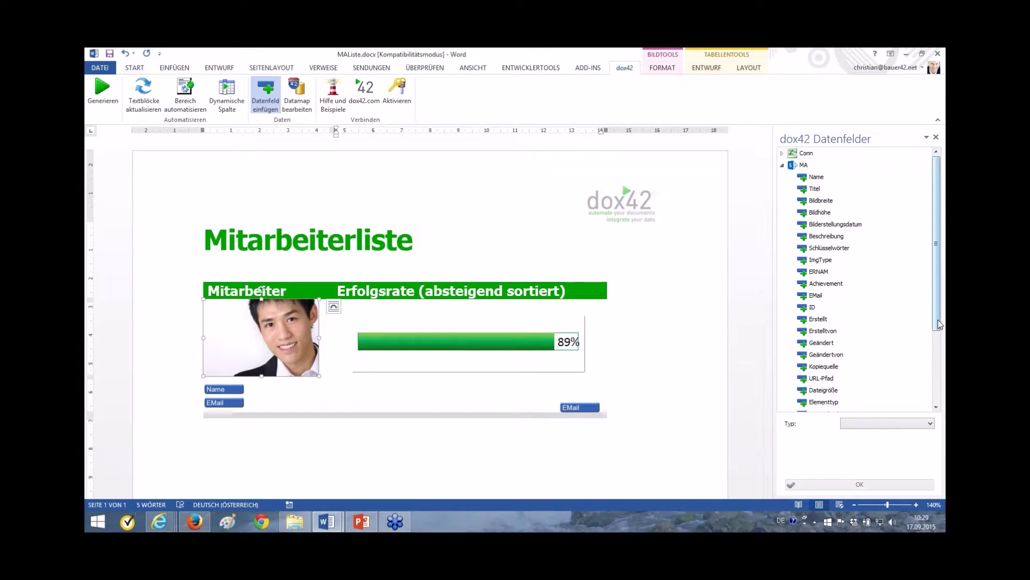
pyautogui.doubleClick(821, 378)
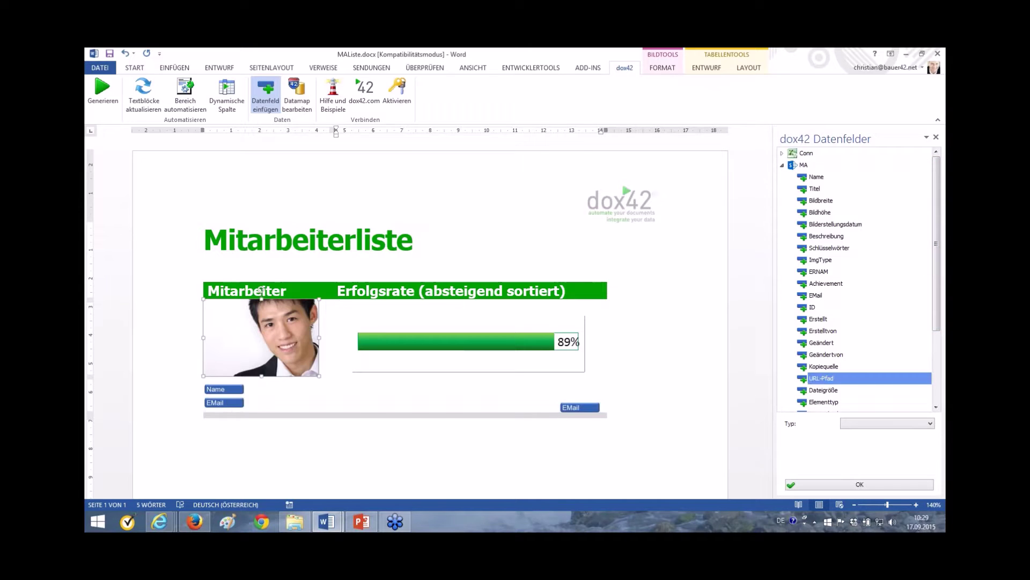
# - Format the URL-Pfad field as an Image with dimension 120 and <%Conn.site%> as its directory/URL
pyautogui.click(872, 424)
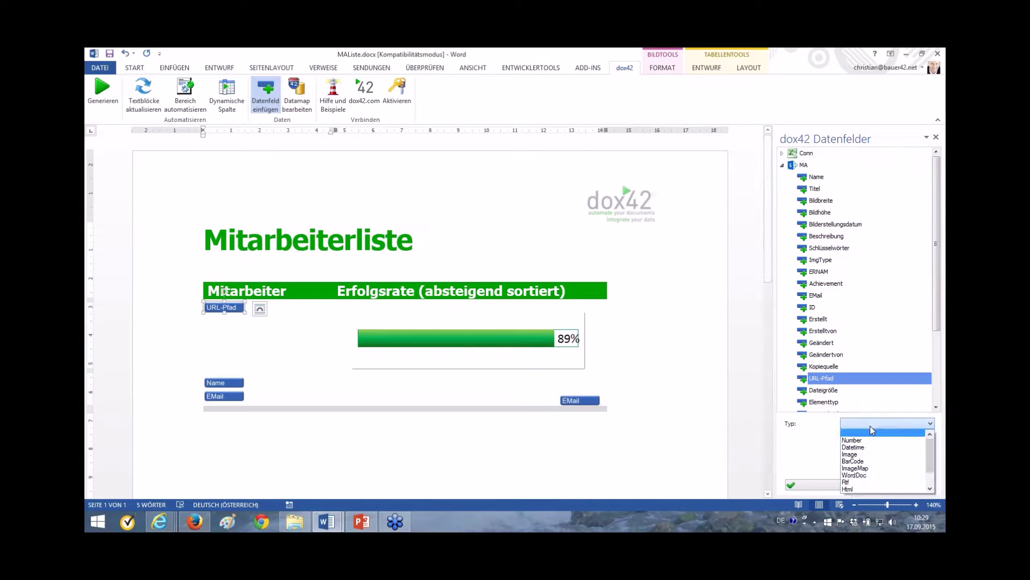
pyautogui.click(850, 454)
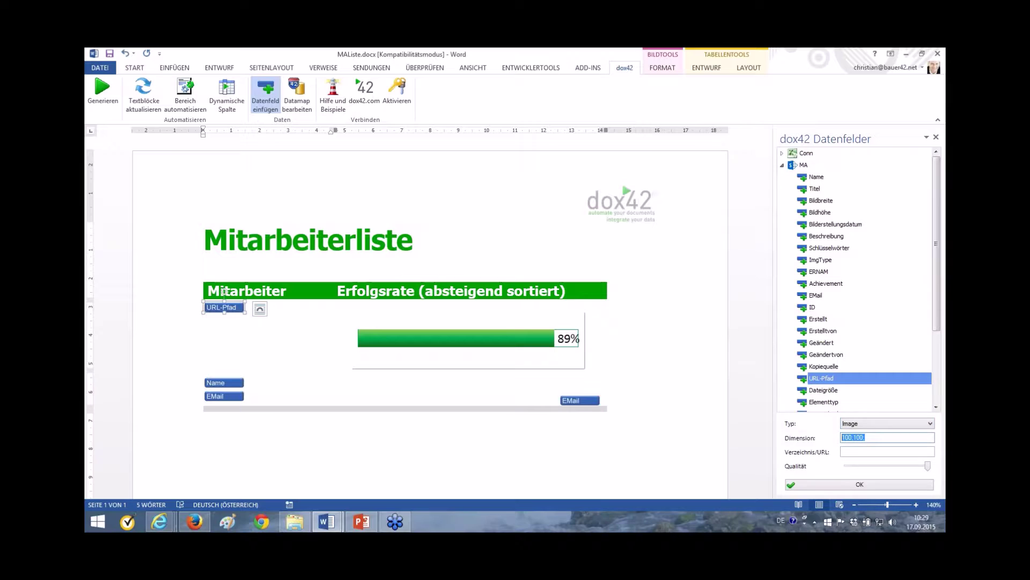
pyautogui.write('1^20')
pyautogui.click(872, 451)
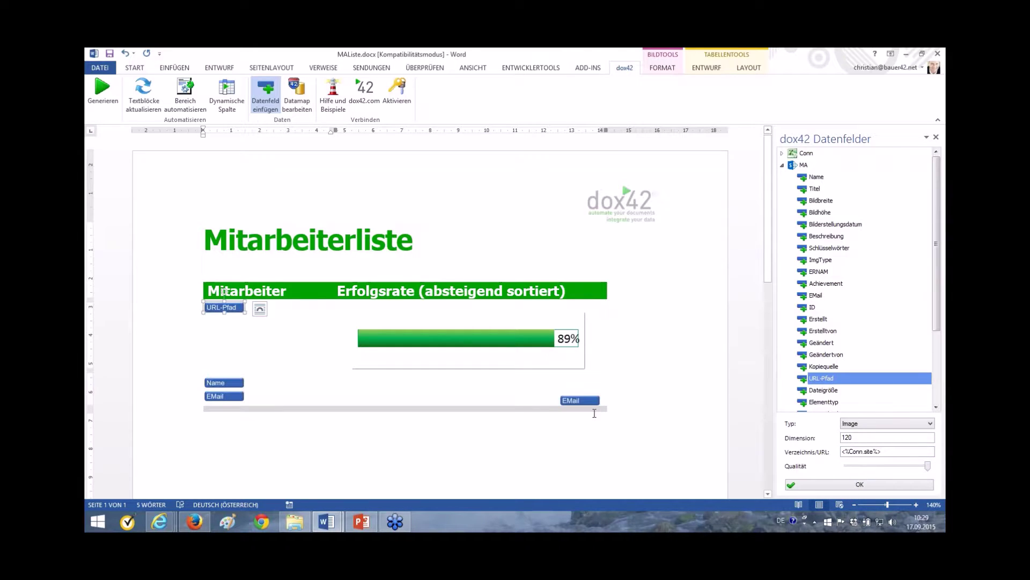
# - Automate the employee table rows below the header as an area inserted repeatedly for the MA data source
pyautogui.click(526, 391)
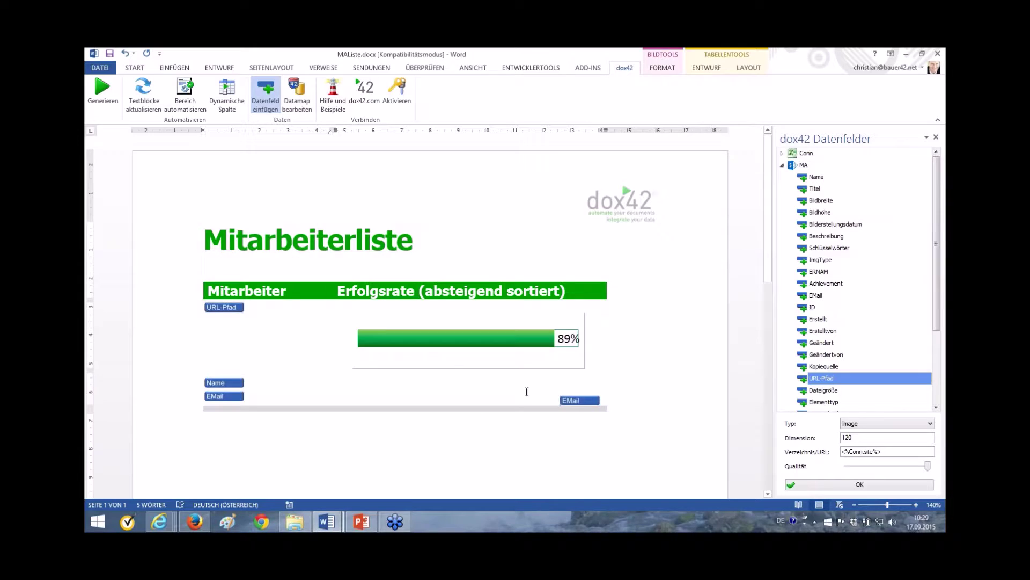
pyautogui.moveTo(527, 391); pyautogui.dragTo(271, 327)
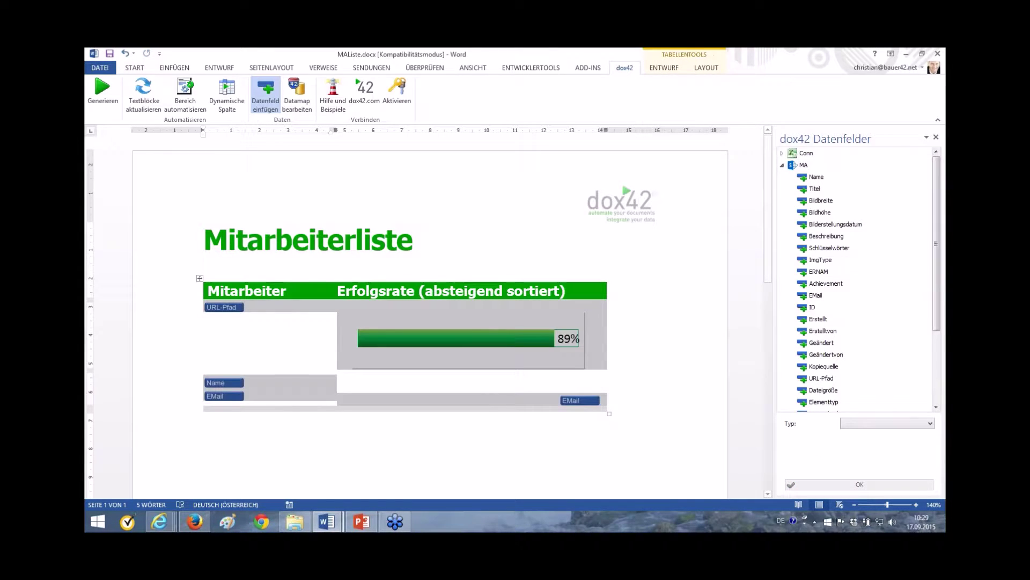
pyautogui.click(186, 94)
pyautogui.click(444, 234)
pyautogui.click(439, 250)
pyautogui.click(697, 368)
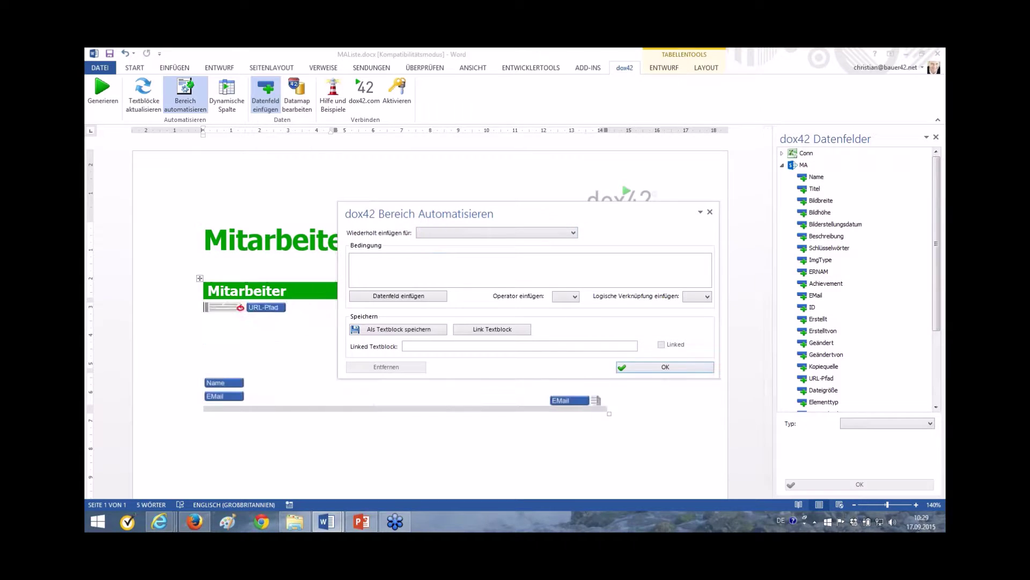
pyautogui.click(710, 213)
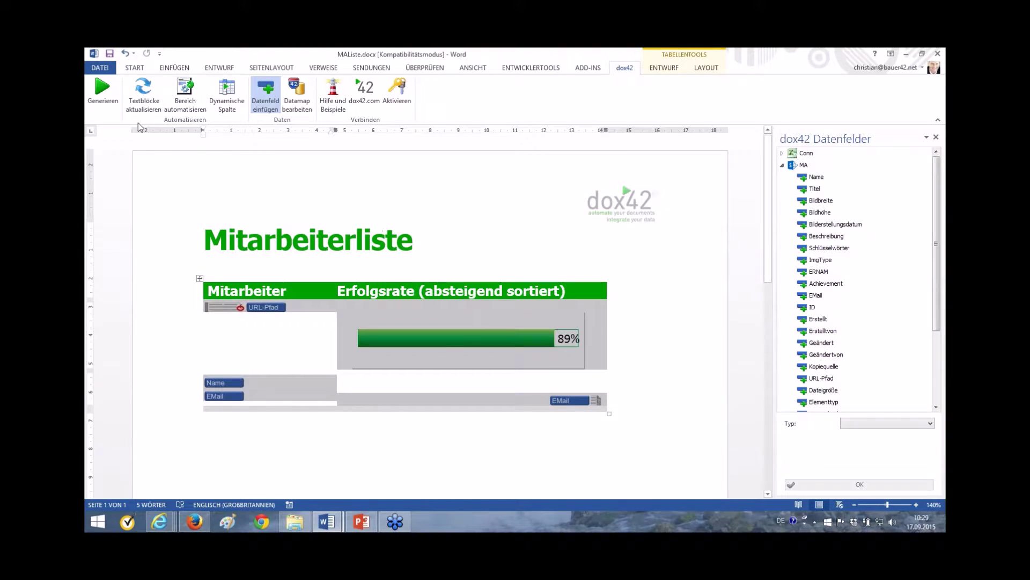
# - Generate the employee list using the proposed site parameter and examine the photos and success-rate bars of the repeated entries
pyautogui.click(105, 91)
pyautogui.click(540, 319)
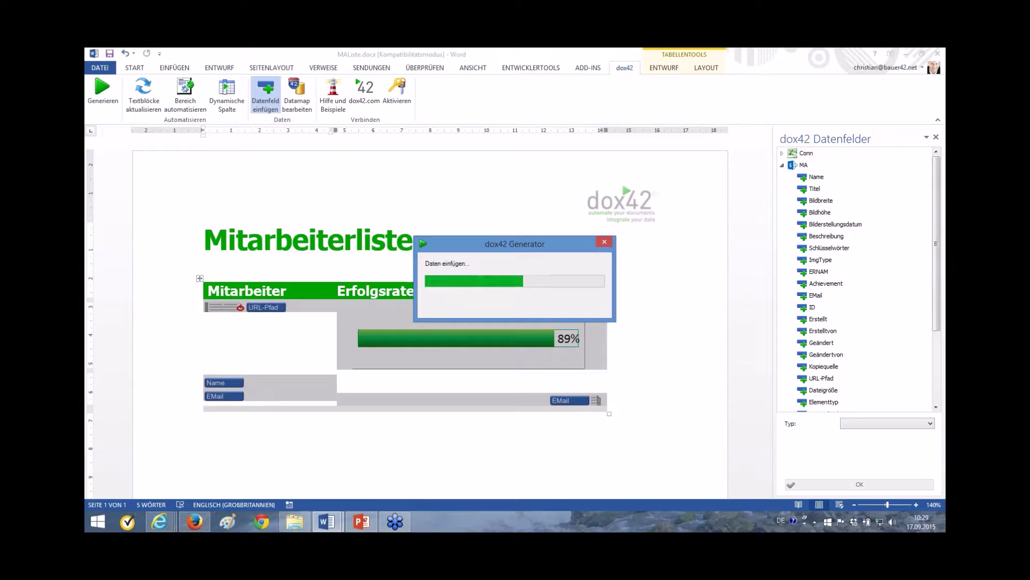
pyautogui.scroll(-3, 515, 317)
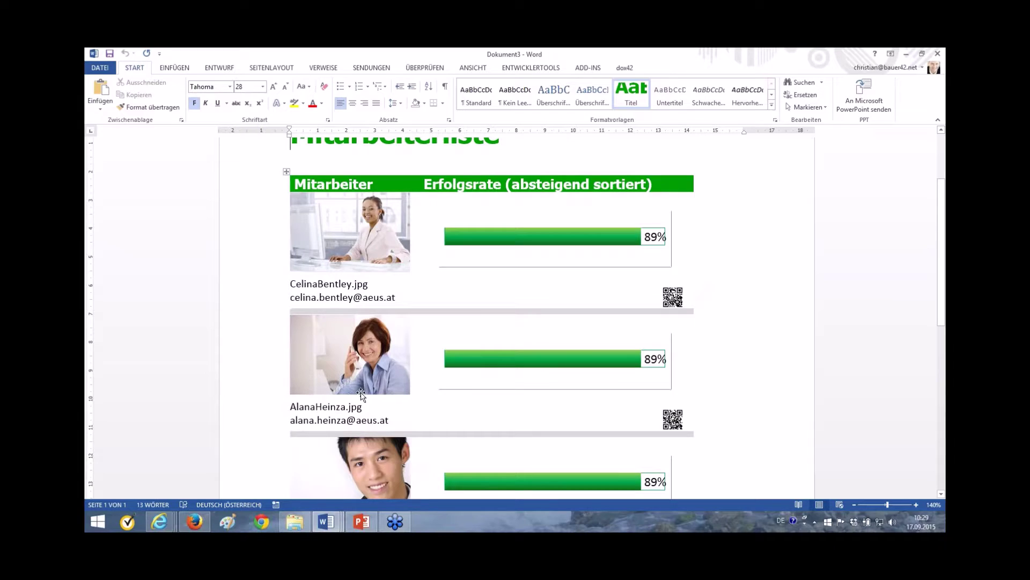
pyautogui.scroll(-5, 235, 363)
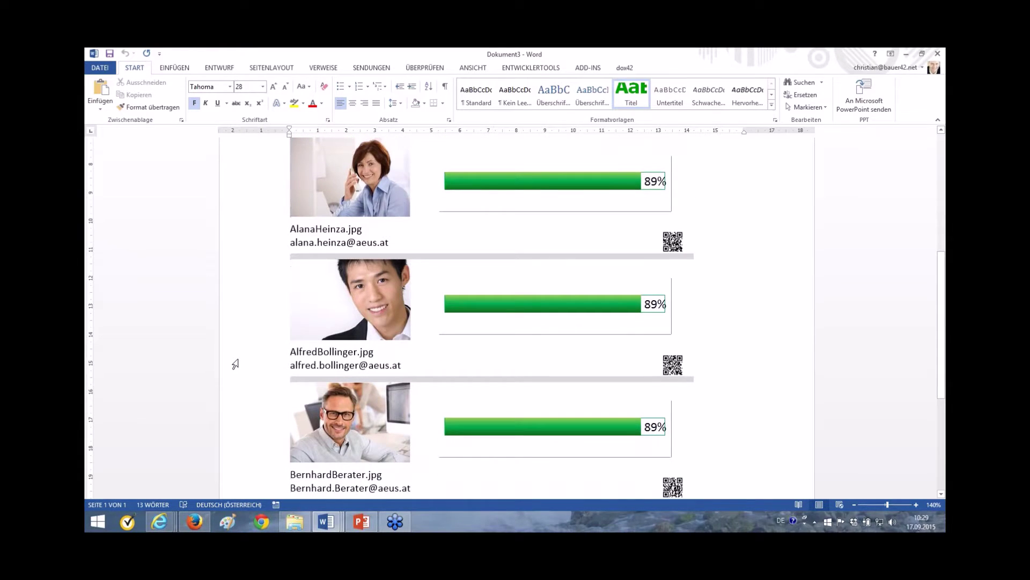
pyautogui.scroll(4, 234, 364)
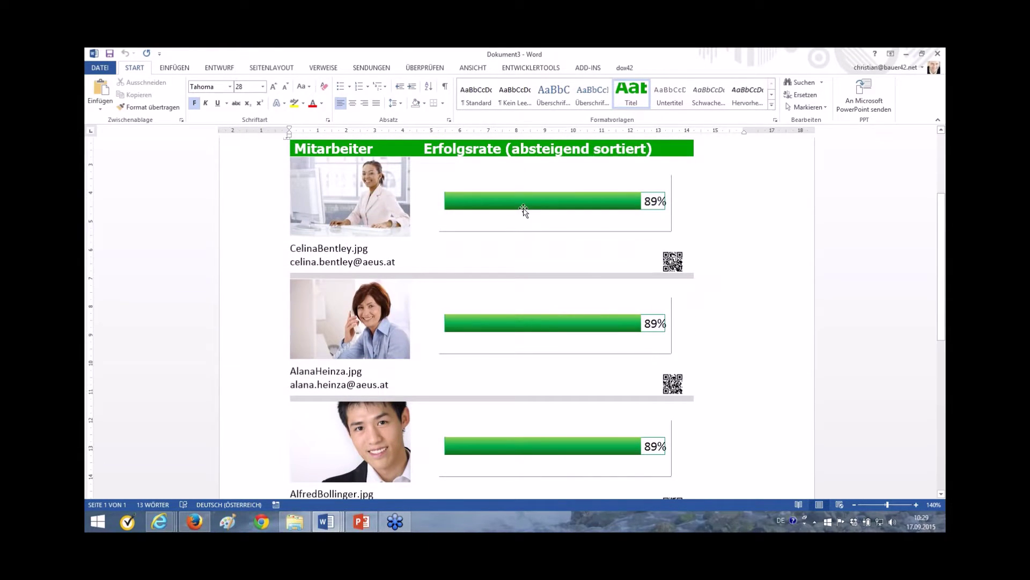
pyautogui.click(523, 210)
pyautogui.click(537, 323)
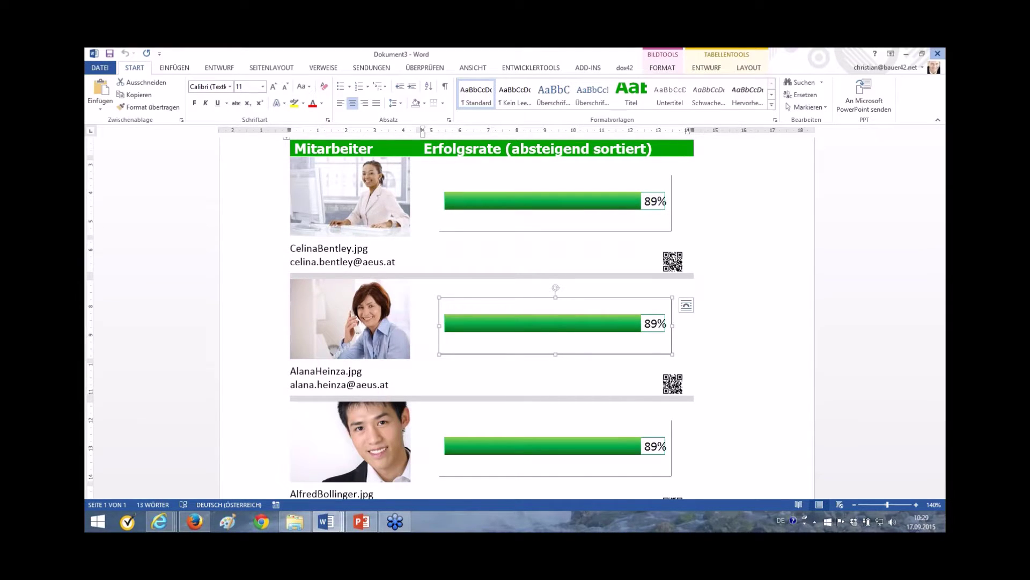
# - Discard the generated document and start a new Excel data source in the datamap using Progress-Bar.xlsx from the MAListSample folder
pyautogui.click(937, 54)
pyautogui.click(507, 303)
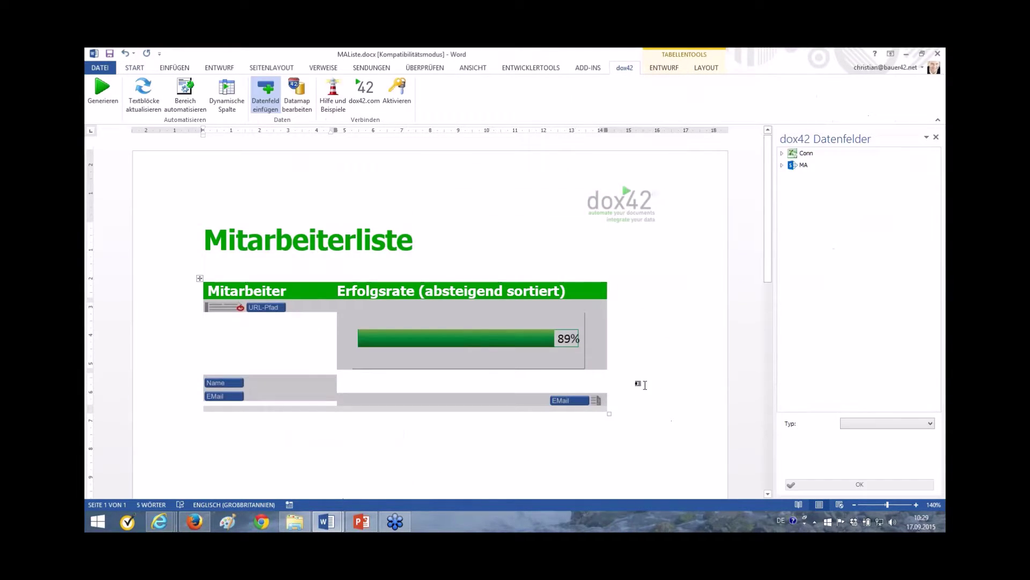
pyautogui.click(485, 340)
pyautogui.click(298, 97)
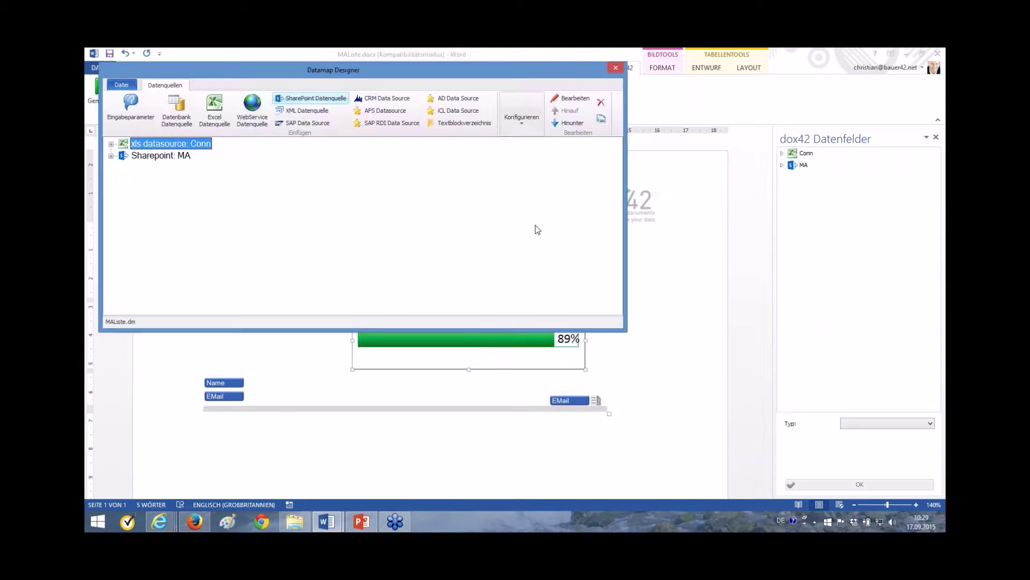
pyautogui.click(214, 109)
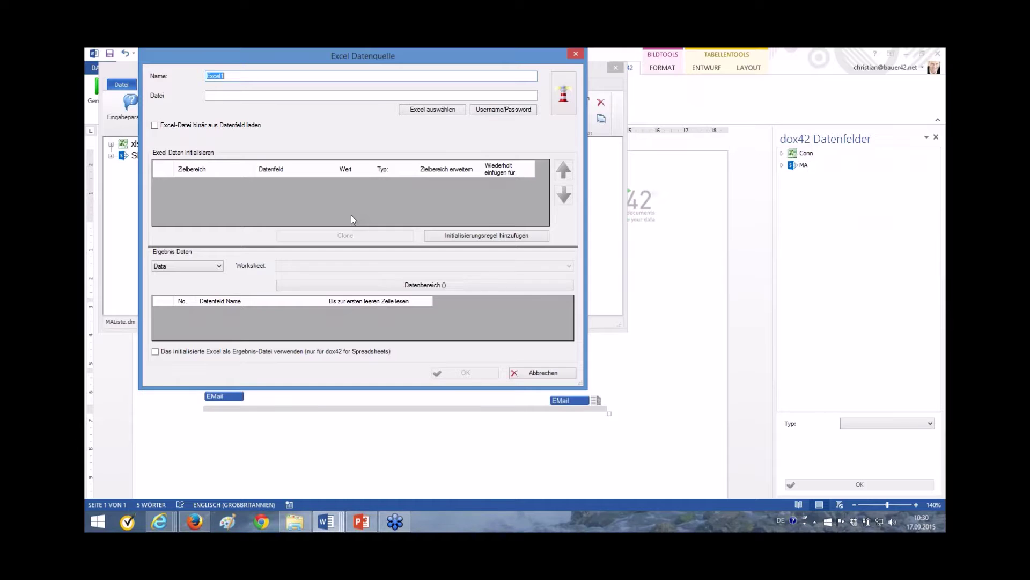
pyautogui.click(424, 110)
pyautogui.click(195, 157)
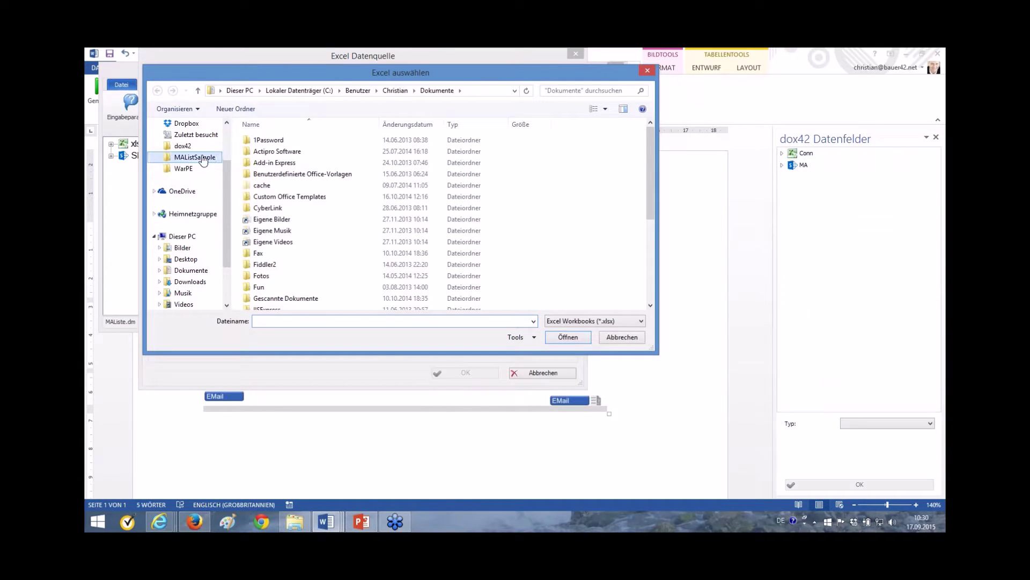
pyautogui.doubleClick(277, 151)
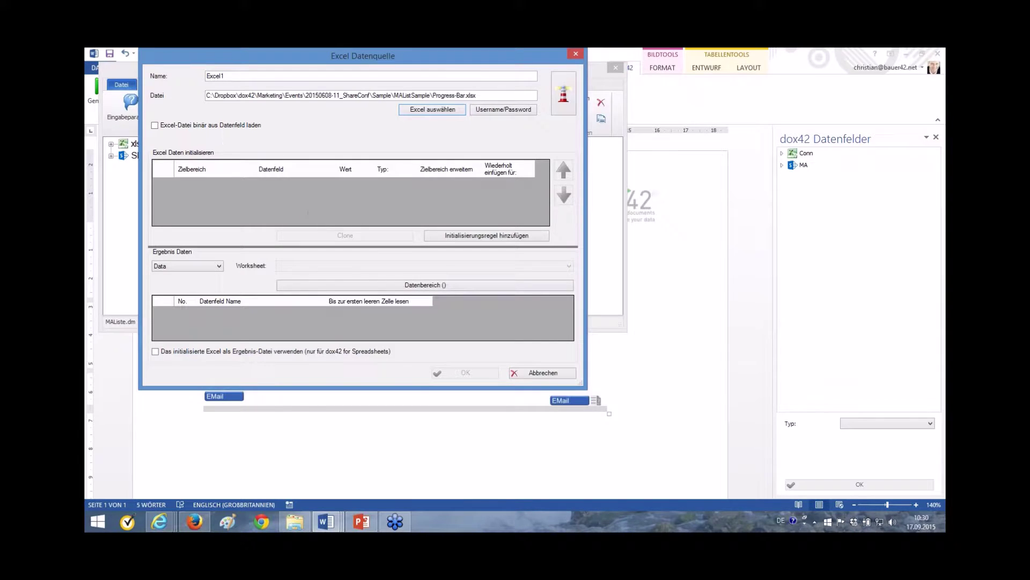
# - Add an initialization rule to the Excel data source that targets the Current value cell F9 on Sheet1
pyautogui.click(472, 236)
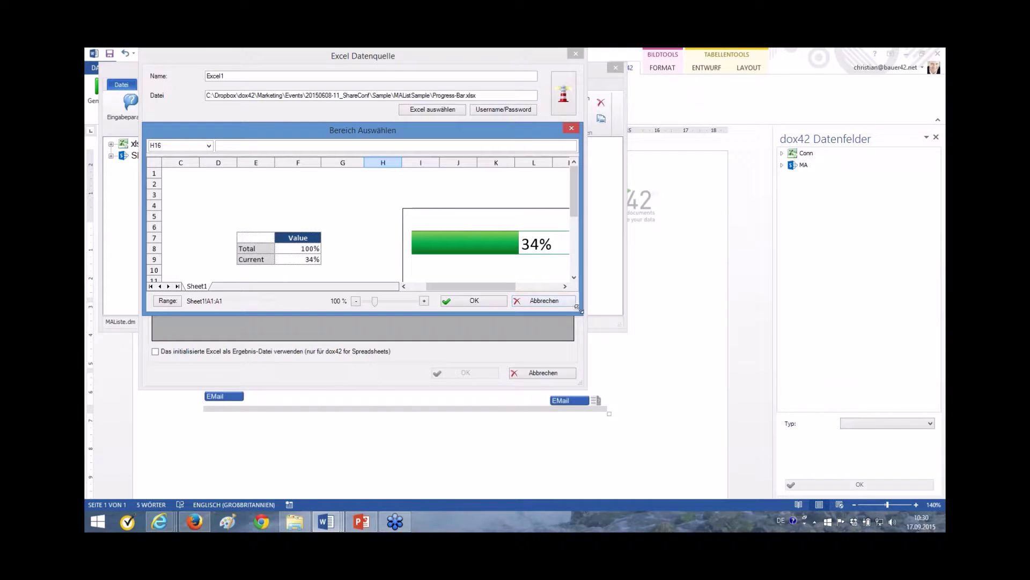
pyautogui.moveTo(696, 349); pyautogui.dragTo(839, 391)
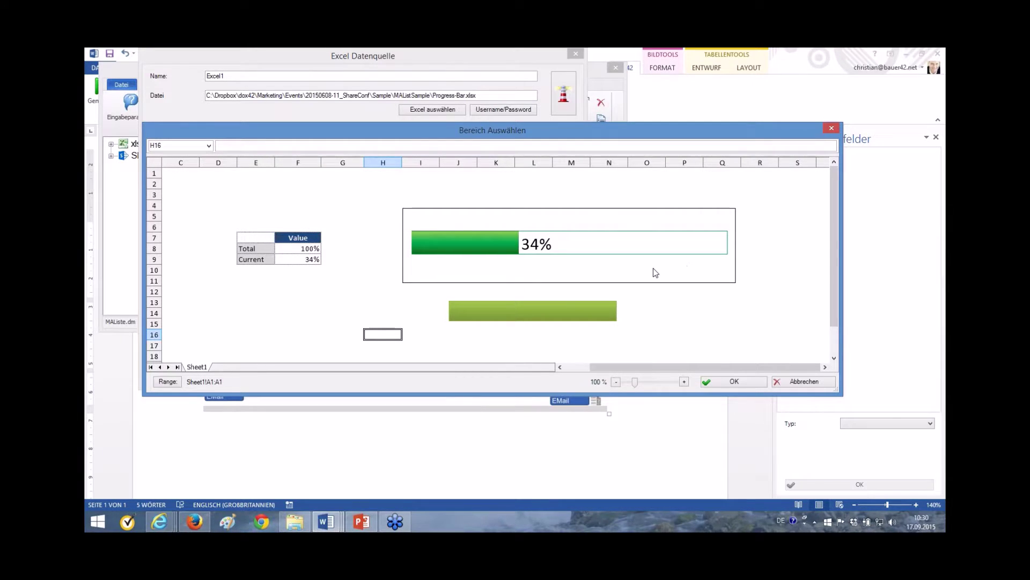
pyautogui.click(299, 260)
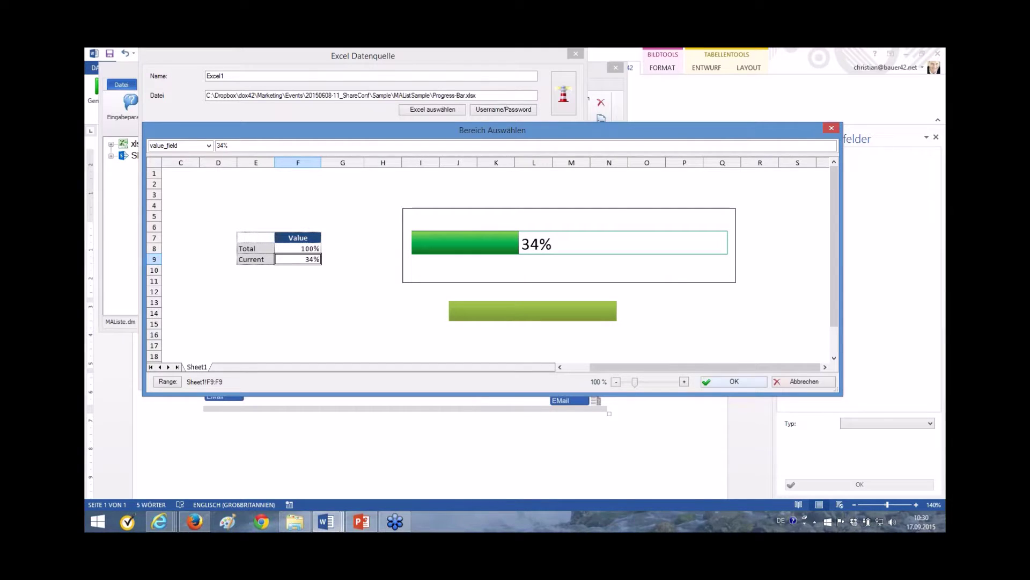
pyautogui.click(734, 382)
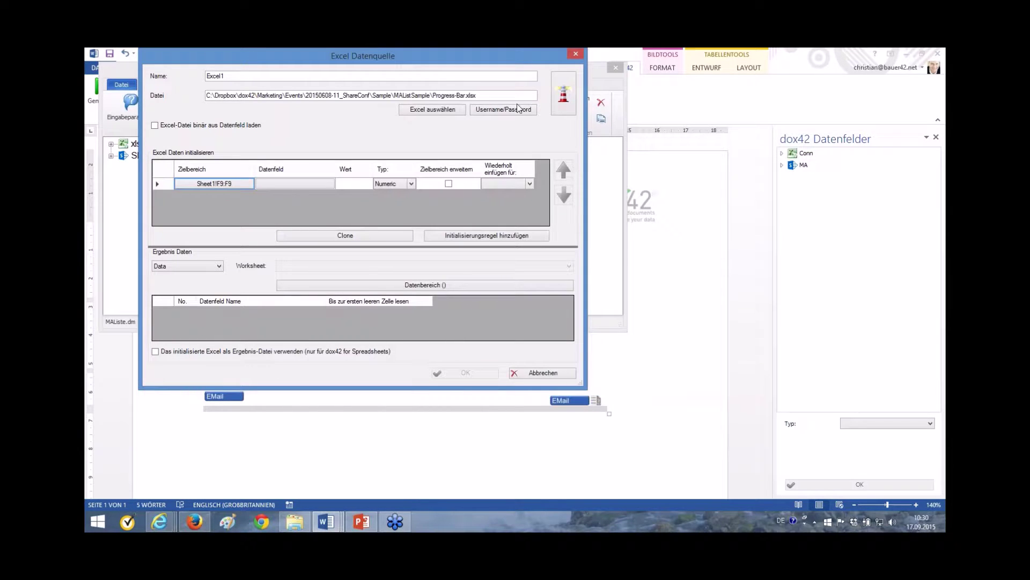
# - Assign the Achievement data field of MA to the initialization rule for cell F9
pyautogui.click(293, 182)
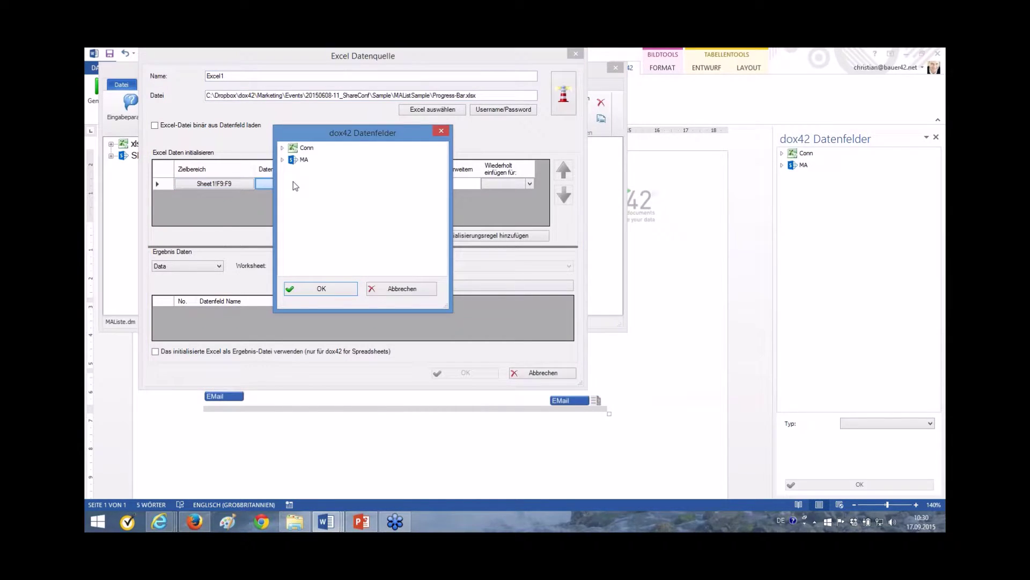
pyautogui.click(283, 160)
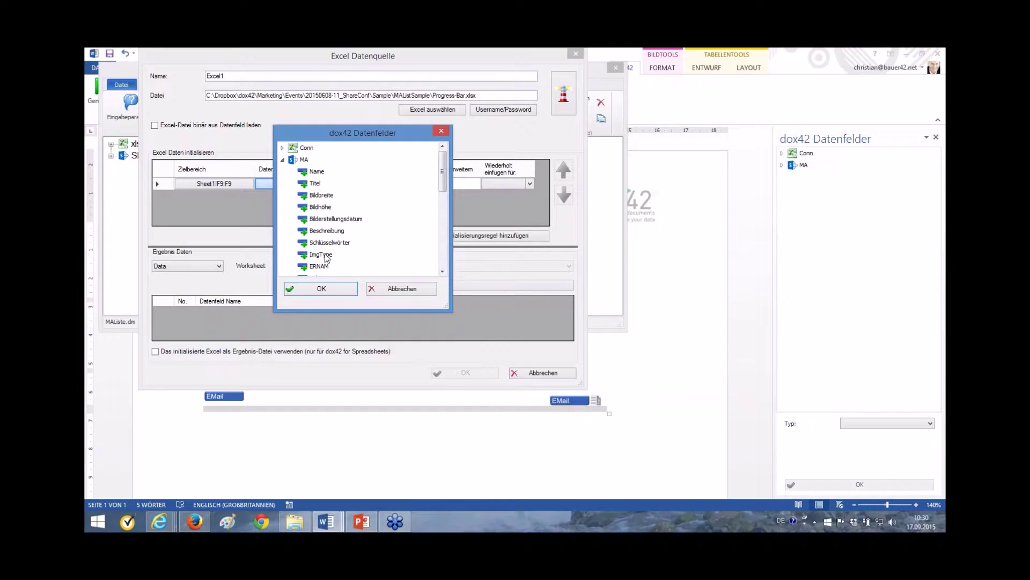
pyautogui.scroll(-2, 328, 238)
pyautogui.click(327, 231)
pyautogui.click(328, 288)
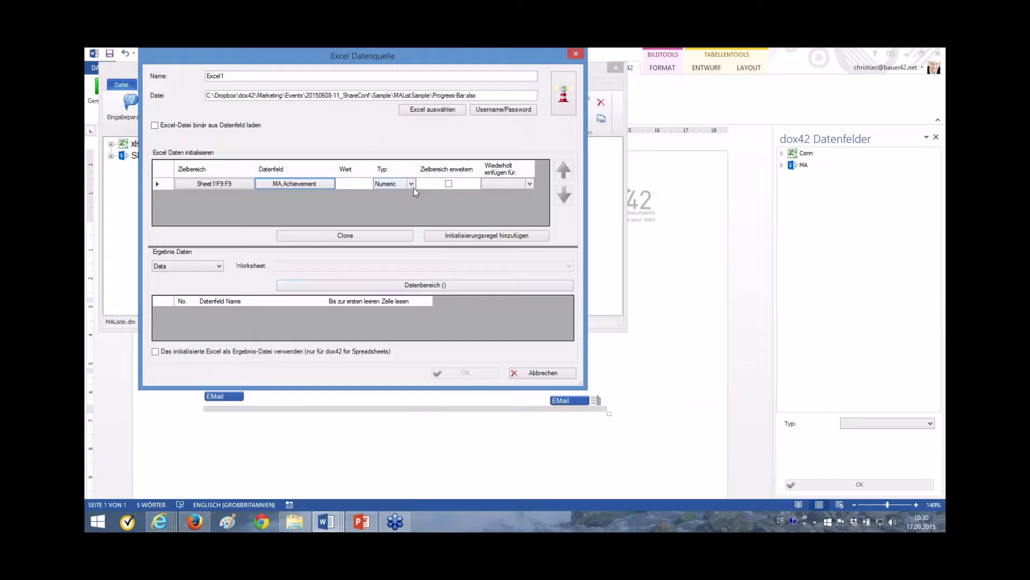
# - Set the result data to Charts from worksheet Sheet1 and confirm the Excel data source
pyautogui.click(218, 265)
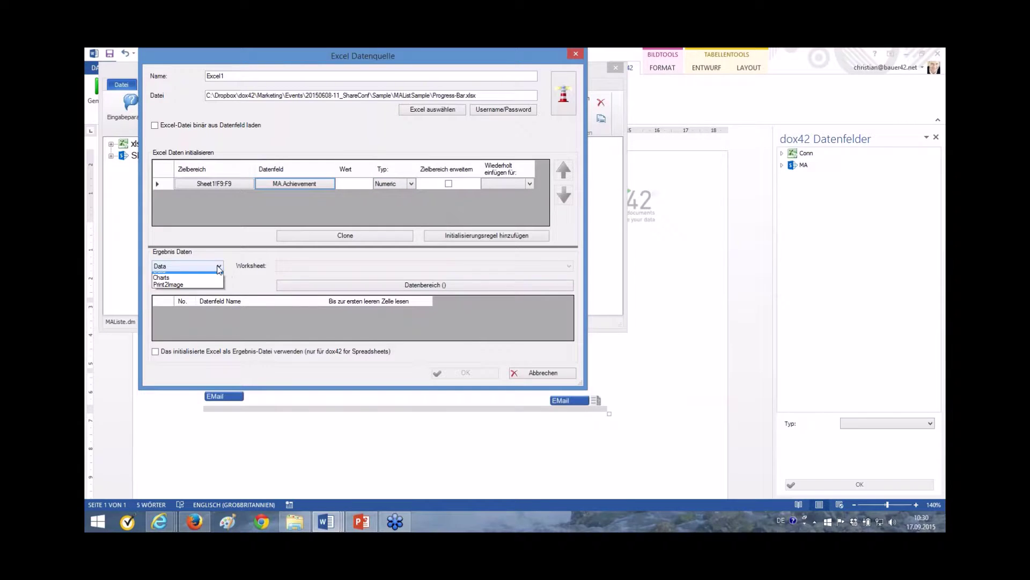
pyautogui.click(177, 282)
pyautogui.click(315, 265)
pyautogui.click(282, 277)
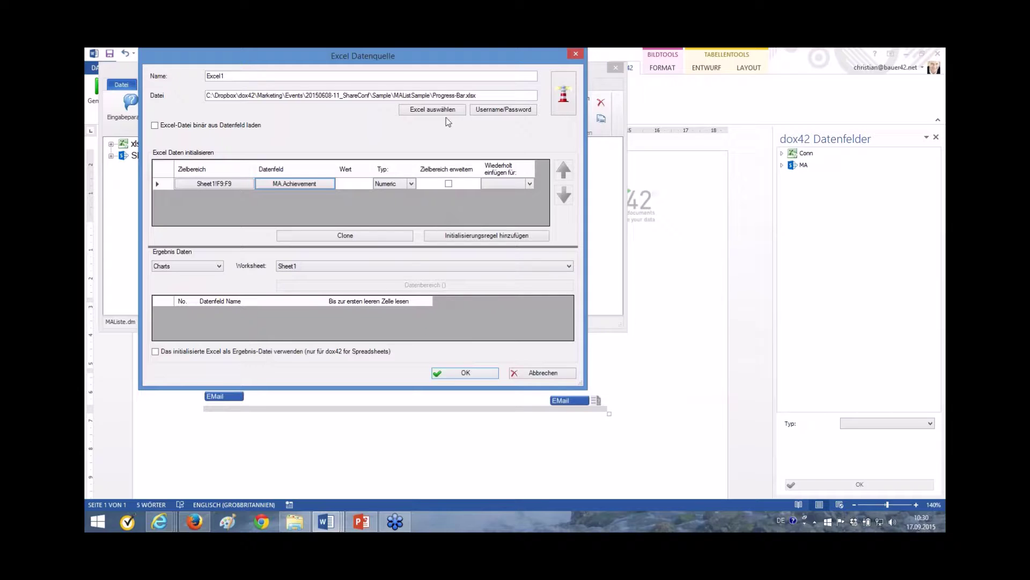
pyautogui.click(475, 371)
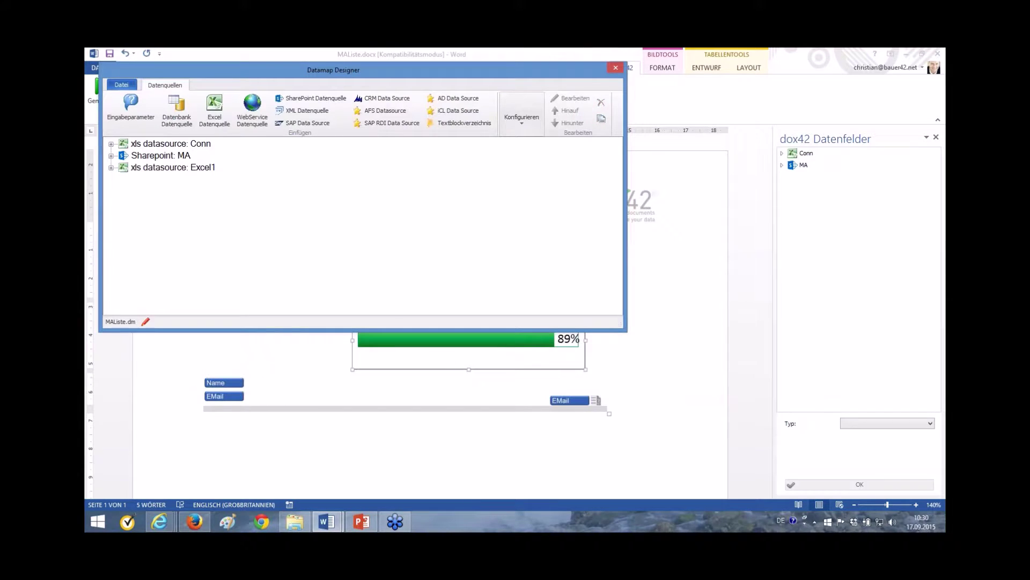
# - Rename the Excel1 data source as Chart and close the Datamap Designer, keeping the changes
pyautogui.doubleClick(184, 167)
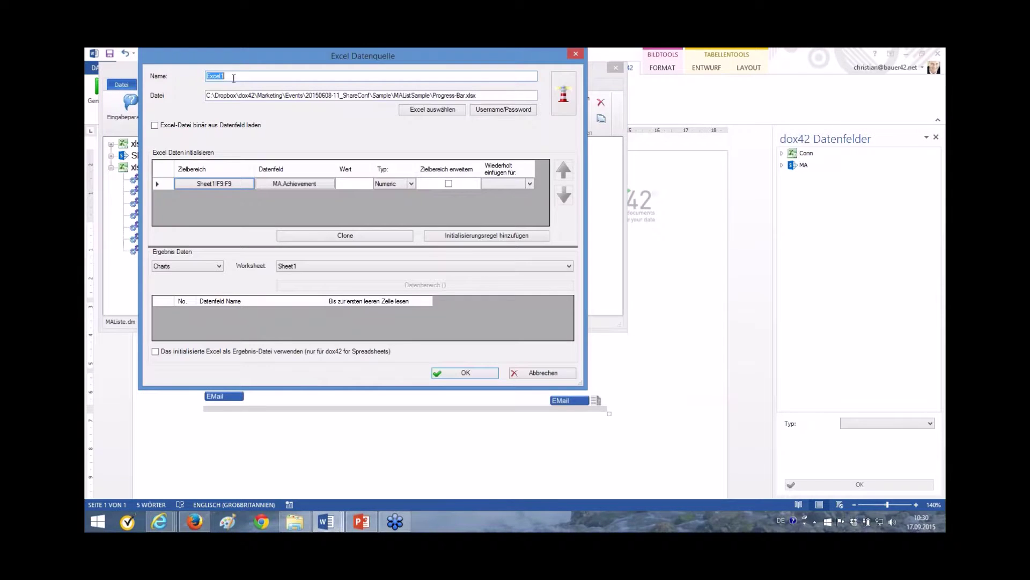
pyautogui.write('C')
pyautogui.click(447, 375)
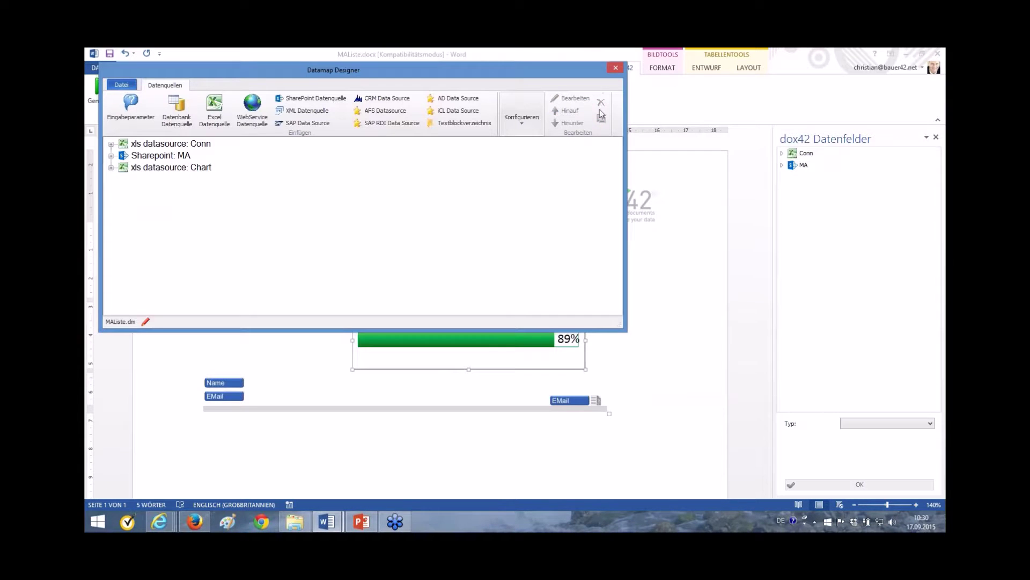
pyautogui.click(617, 69)
pyautogui.click(480, 309)
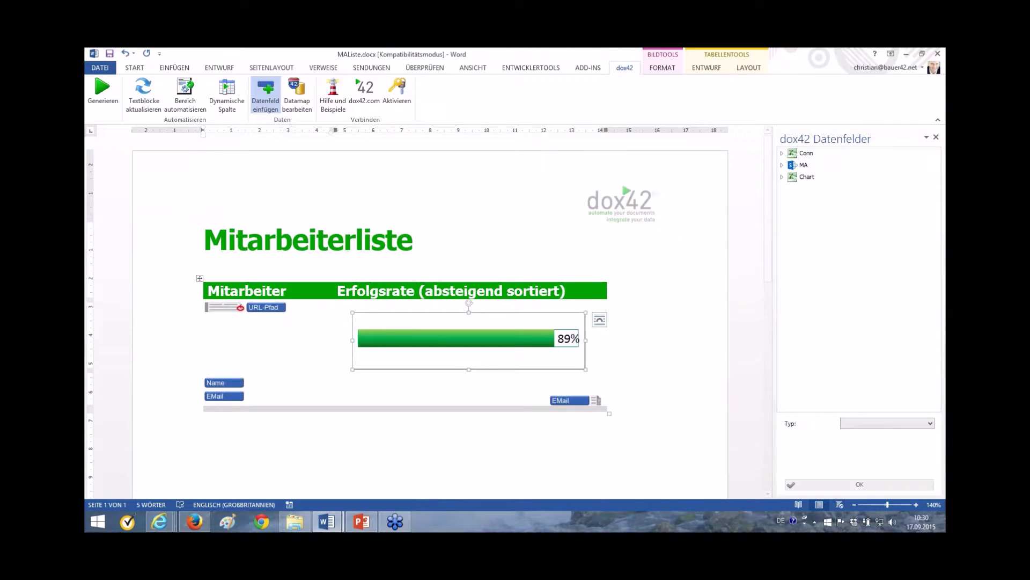
# - Replace the sample progress bar image in the employee row with the ProgressBar data field of Chart
pyautogui.click(437, 324)
pyautogui.click(781, 177)
pyautogui.doubleClick(827, 189)
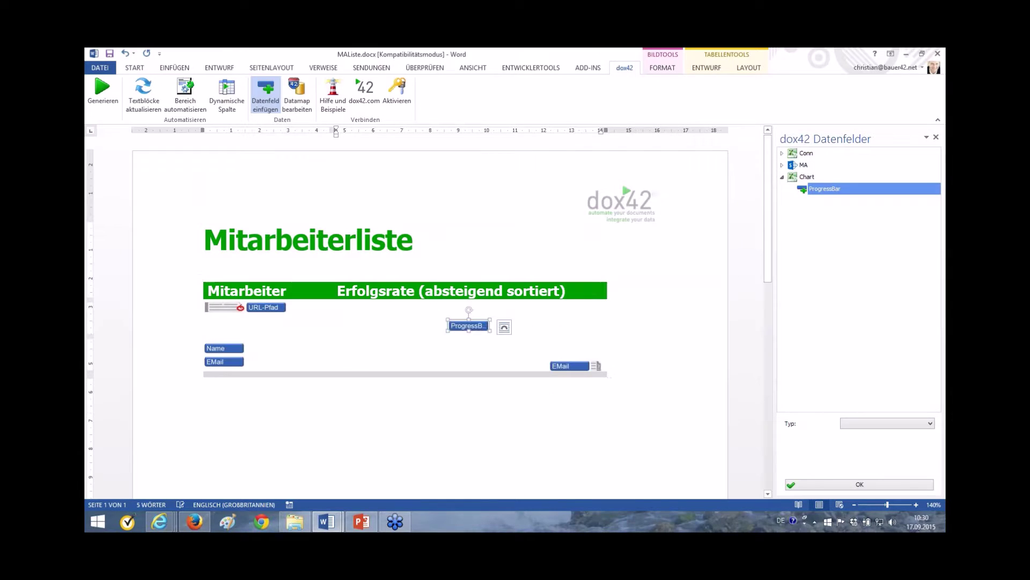
# - Set the type of the ProgressBar data field to Image with a dimension of 200 and apply it
pyautogui.click(889, 424)
pyautogui.press('Down')
pyautogui.press('Down')
pyautogui.press('Down')
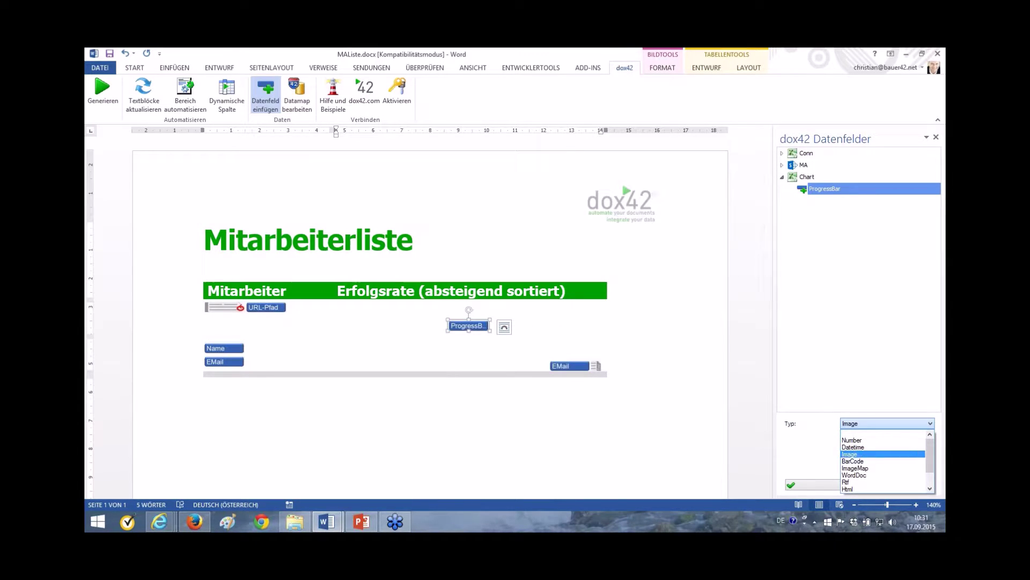
pyautogui.press('Tab')
pyautogui.write('20')
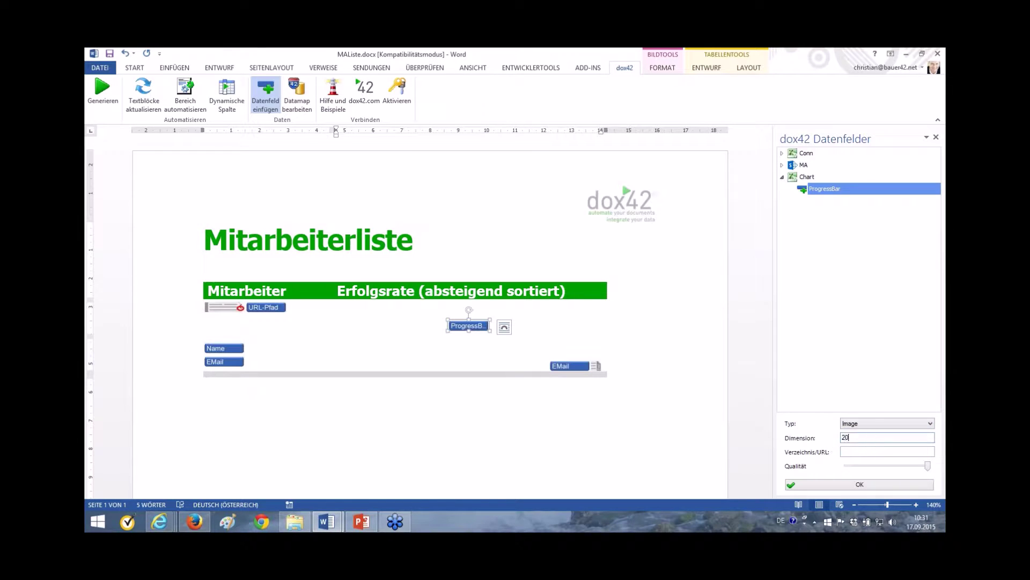
pyautogui.write('0')
pyautogui.click(873, 485)
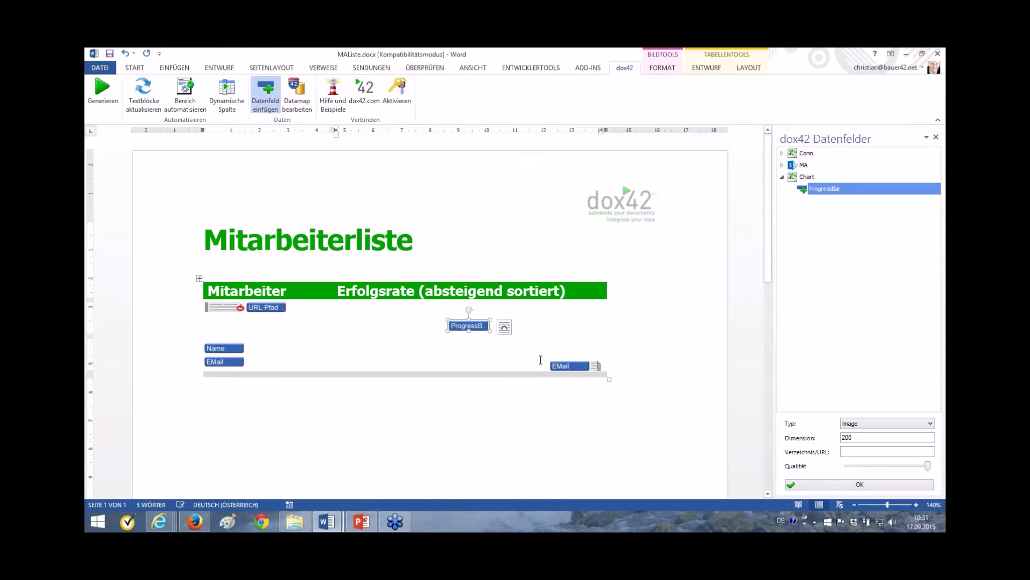
# - Generate the employee list from the MAListe template and review the photos, progress bars and QR codes of all entries
pyautogui.click(102, 91)
pyautogui.click(537, 319)
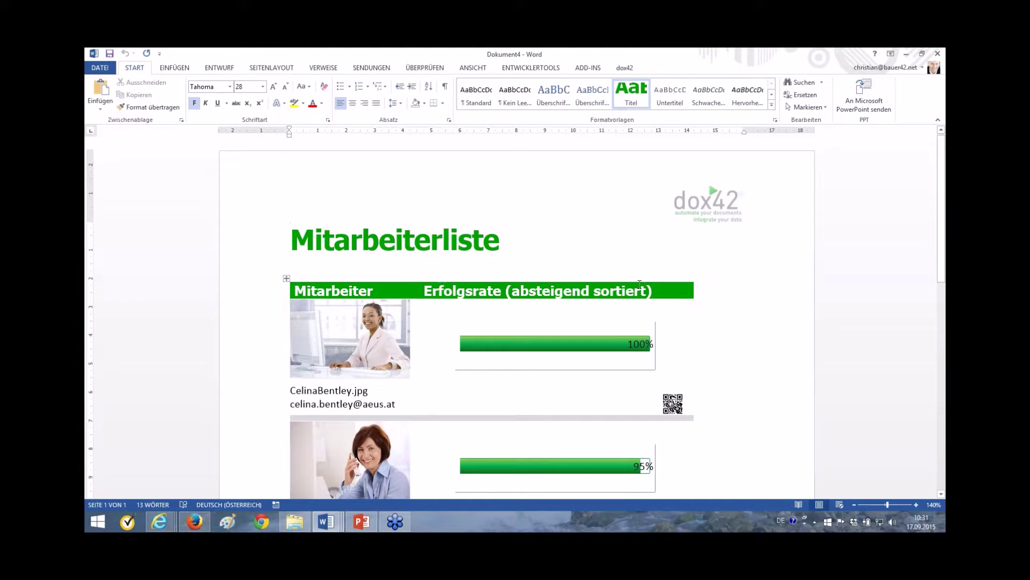
pyautogui.scroll(-3, 561, 296)
pyautogui.scroll(-2, 561, 296)
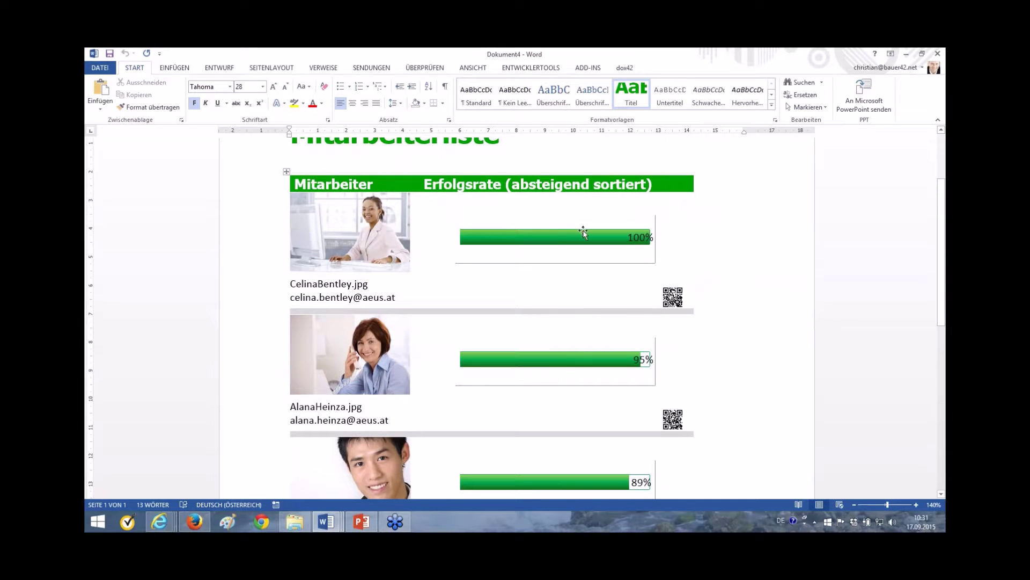
pyautogui.scroll(-1, 776, 343)
pyautogui.scroll(-8, 776, 344)
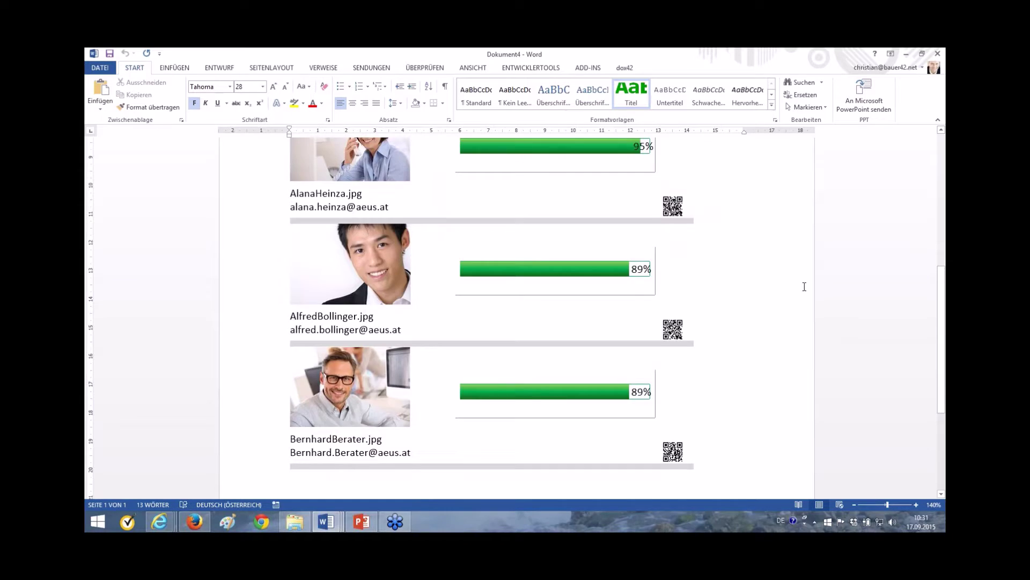
pyautogui.scroll(12, 804, 287)
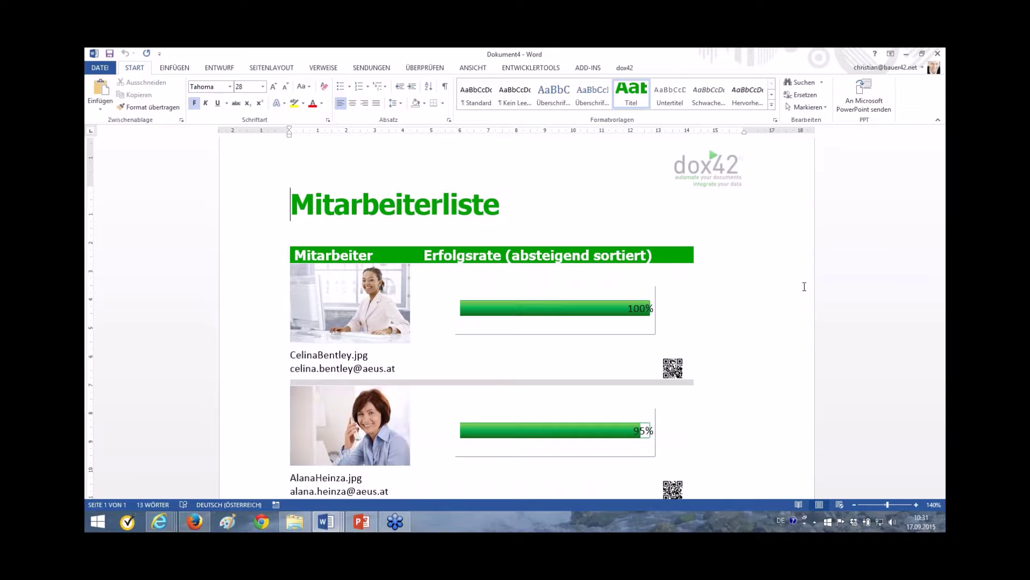
pyautogui.scroll(-1, 804, 287)
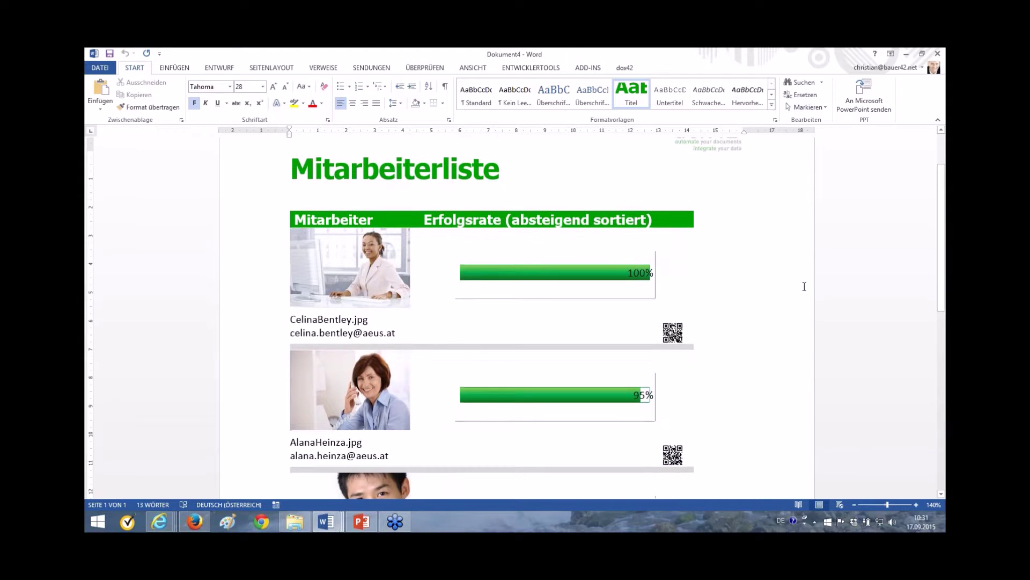
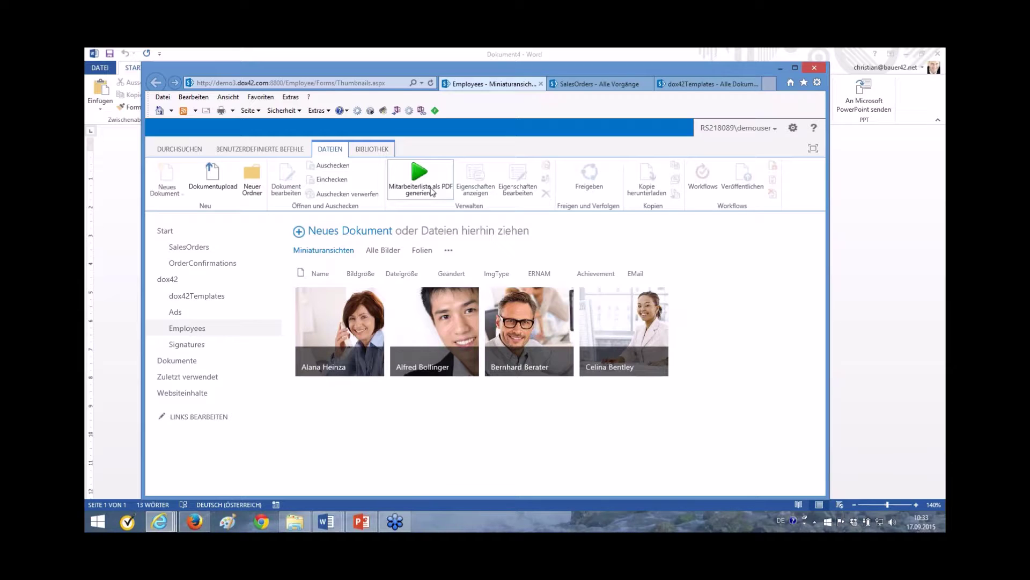
# - Generate the employee list as a PDF from the SharePoint Employees library and open the dox42Templates library
pyautogui.click(432, 192)
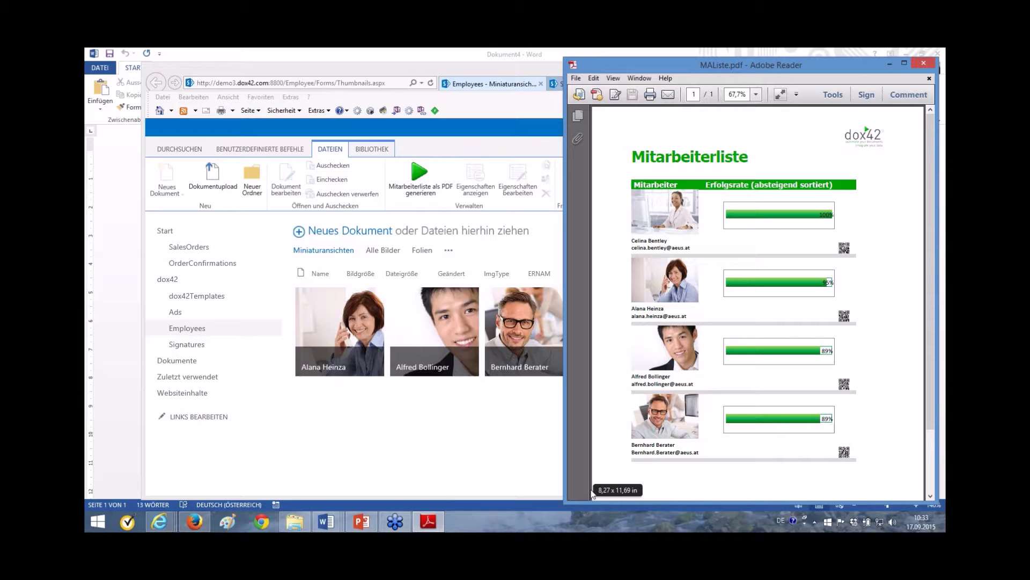
pyautogui.click(209, 301)
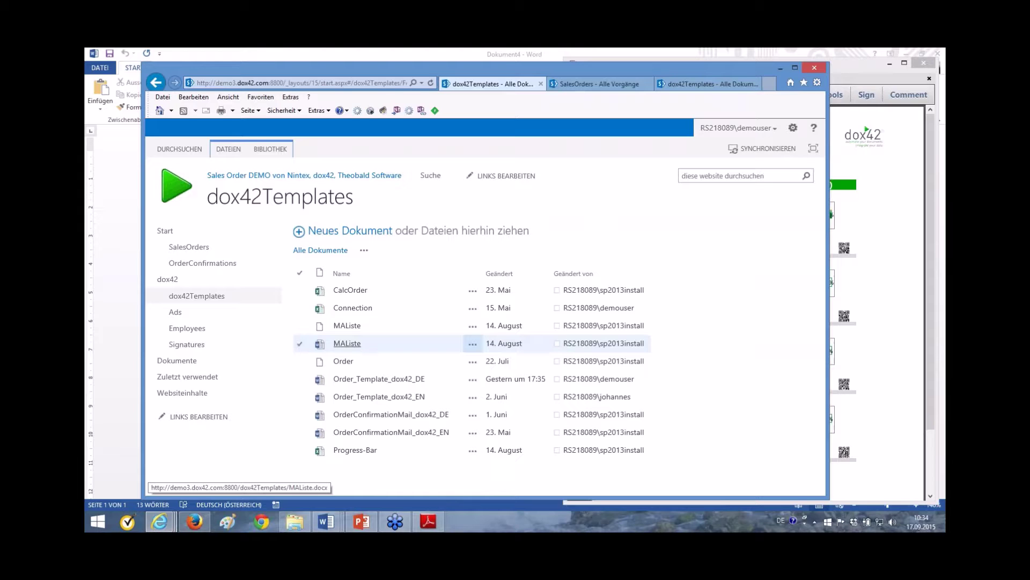
# - Look through the SalesOrders list in a maximized browser window, and the Ads and dox42Templates libraries
pyautogui.click(602, 87)
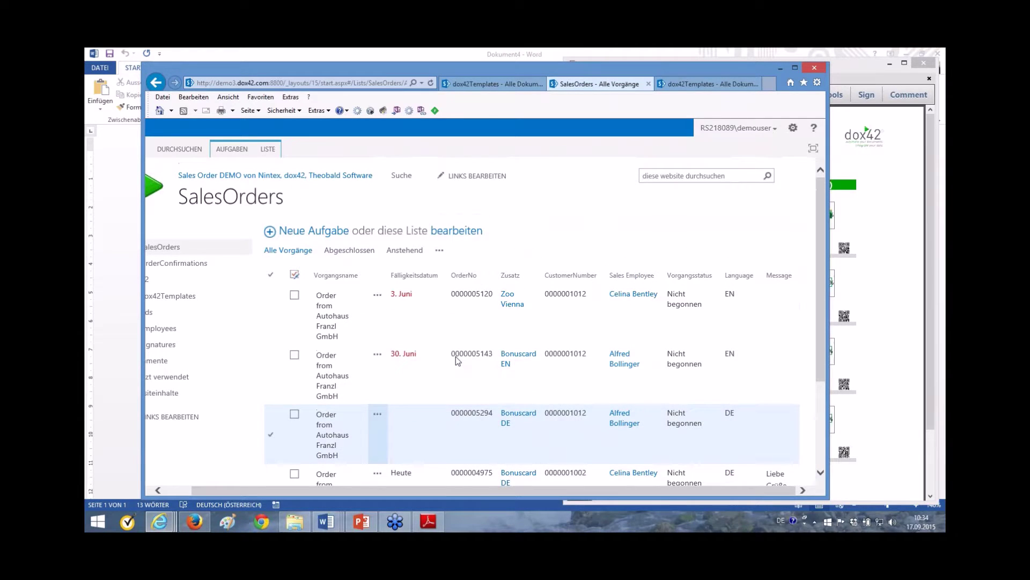
pyautogui.click(796, 68)
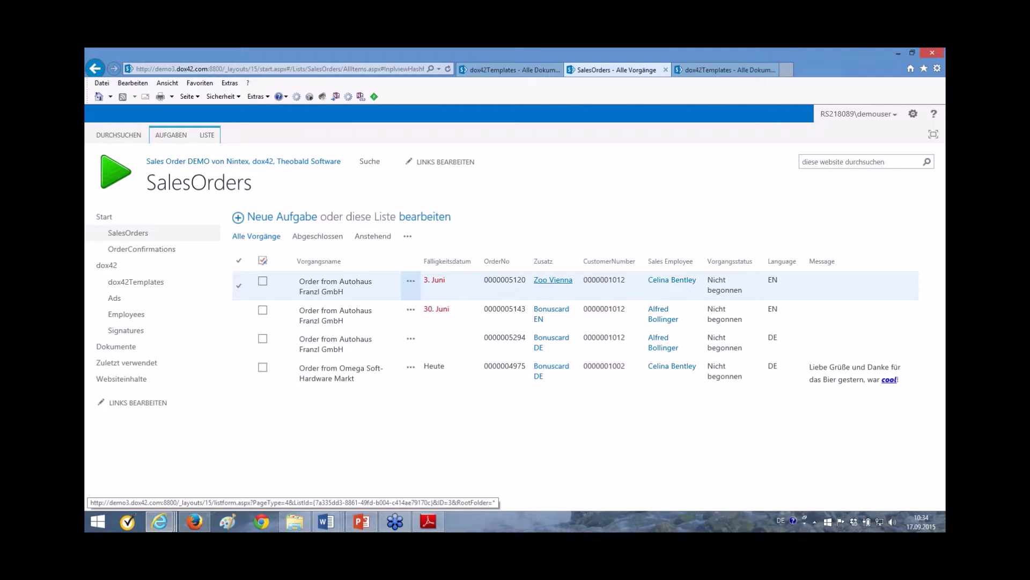
pyautogui.click(118, 301)
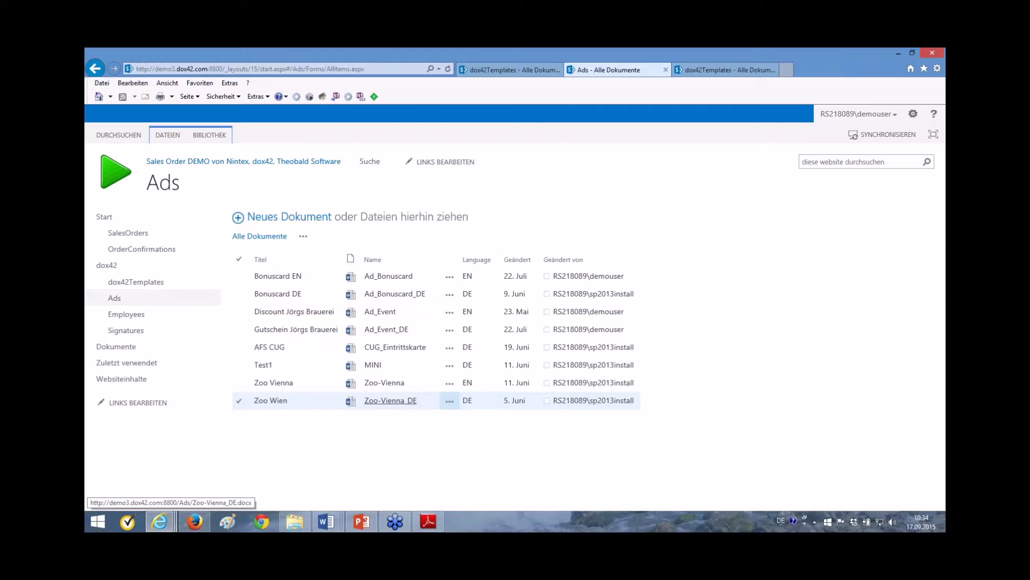
pyautogui.click(132, 282)
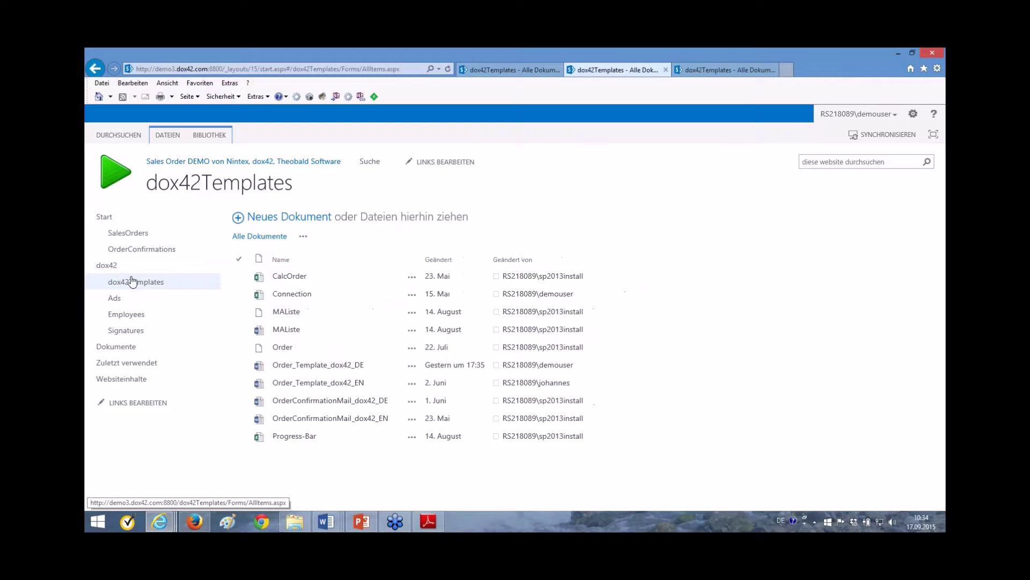
# - Return to the SalesOrders list and mark the order from Omega Soft-Hardware Markt as completed
pyautogui.click(135, 233)
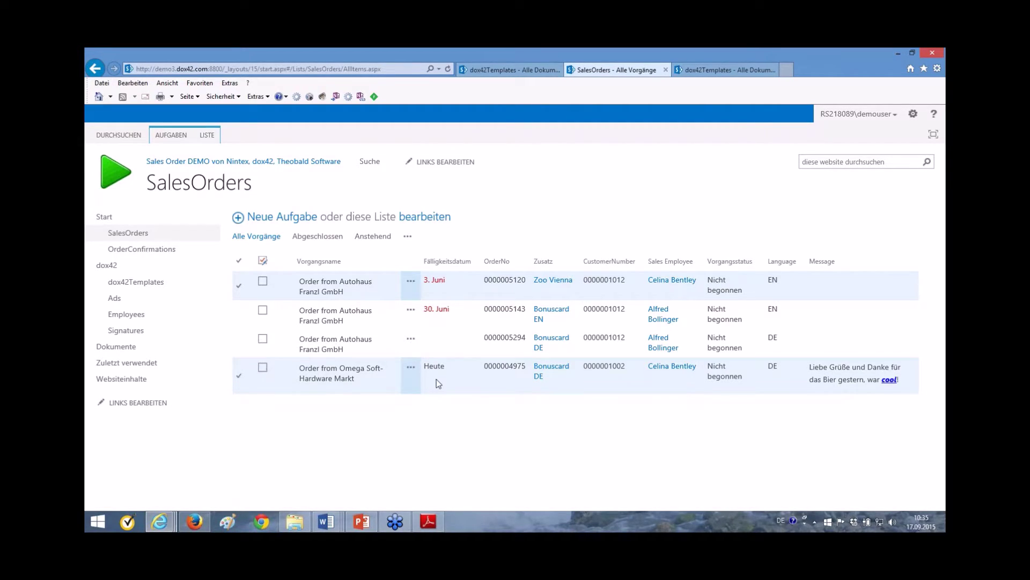
pyautogui.click(263, 369)
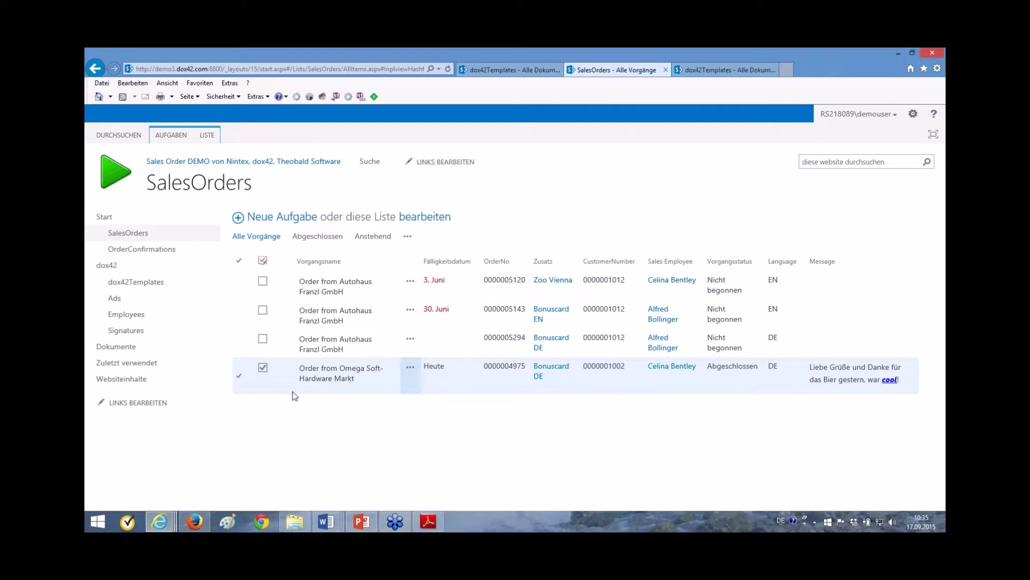
# - Switch to Word and generate an order confirmation from Order_Template_dox42_DE with the Zoo Vienna ad and preset order number and sales employee, and review it
pyautogui.click(331, 524)
pyautogui.click(253, 477)
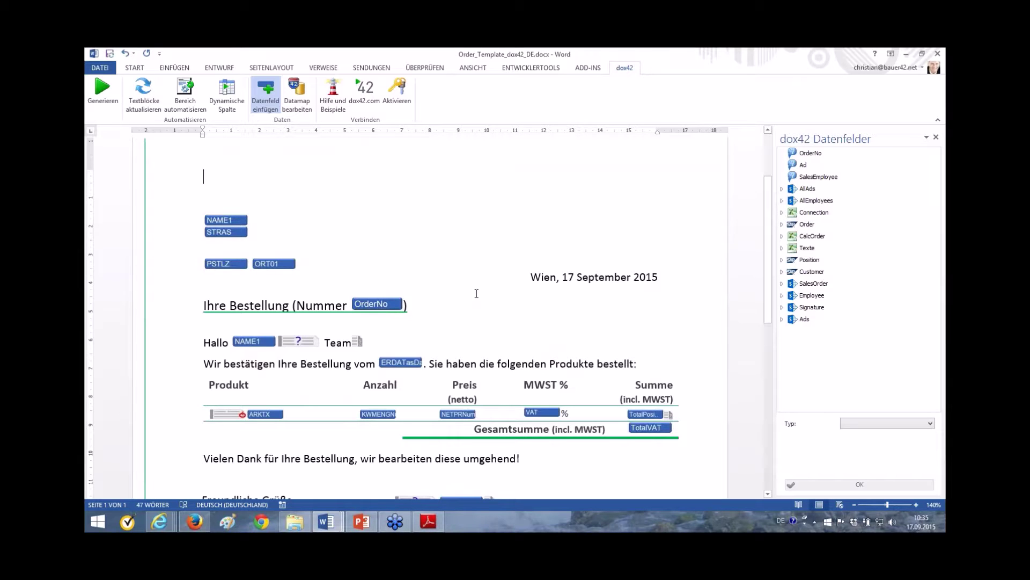
pyautogui.click(96, 92)
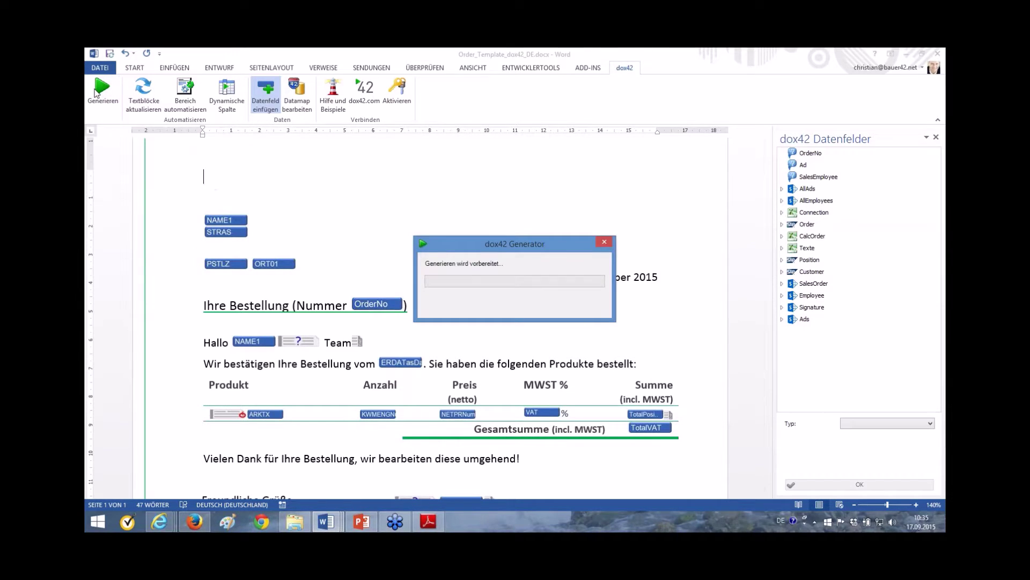
pyautogui.press('Return')
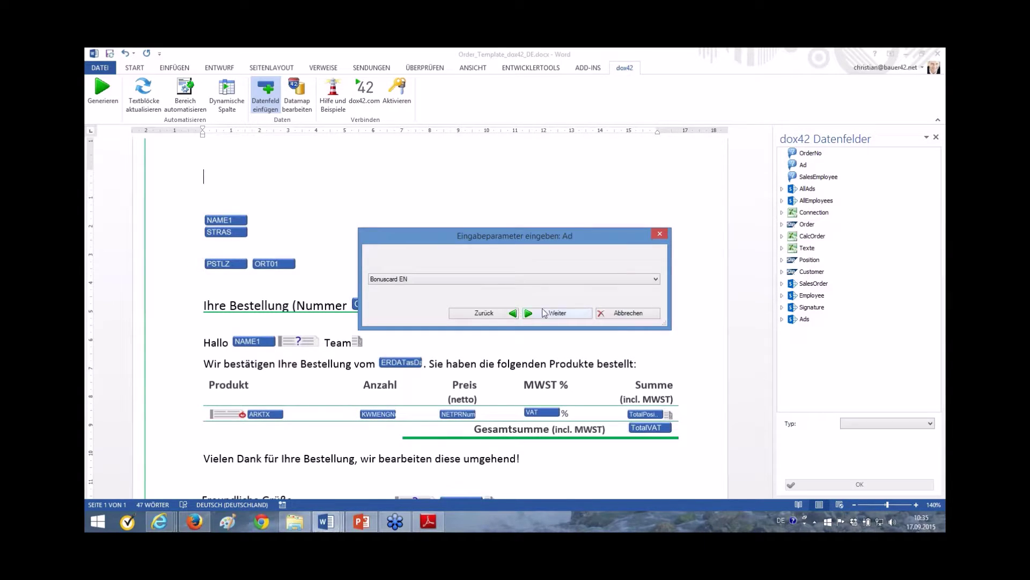
pyautogui.click(518, 279)
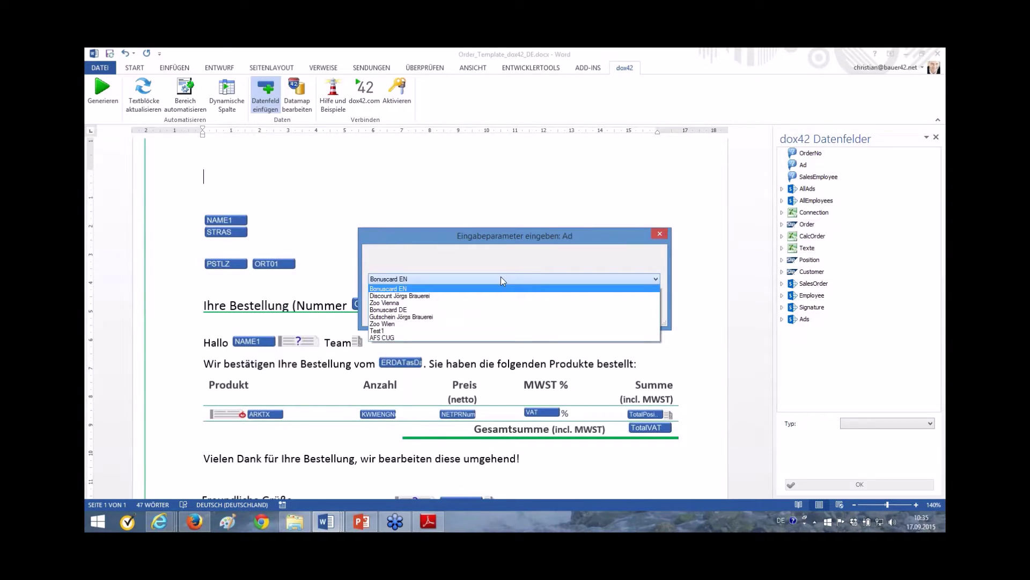
pyautogui.click(419, 303)
pyautogui.click(550, 314)
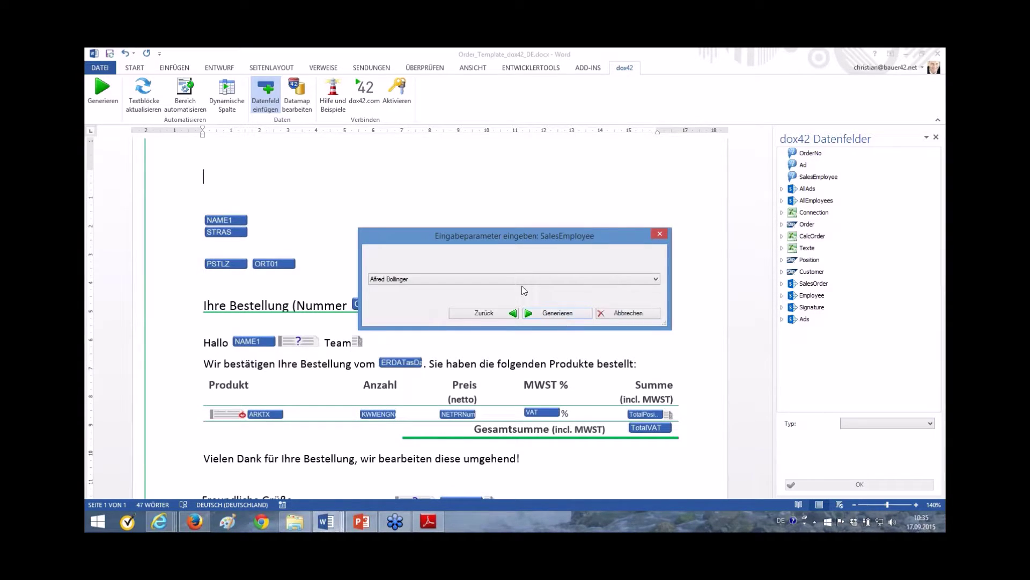
pyautogui.click(551, 317)
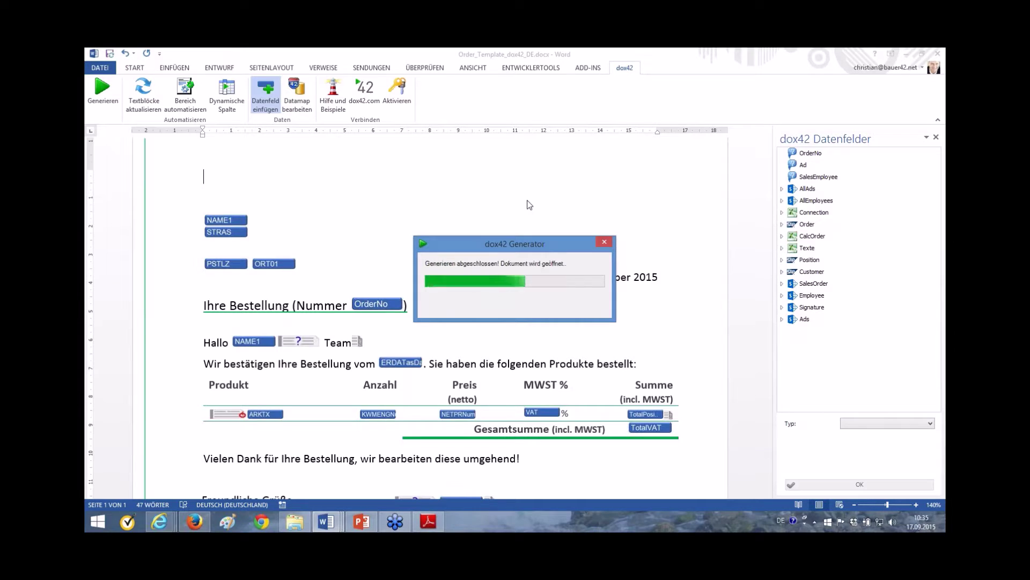
pyautogui.scroll(-3, 628, 215)
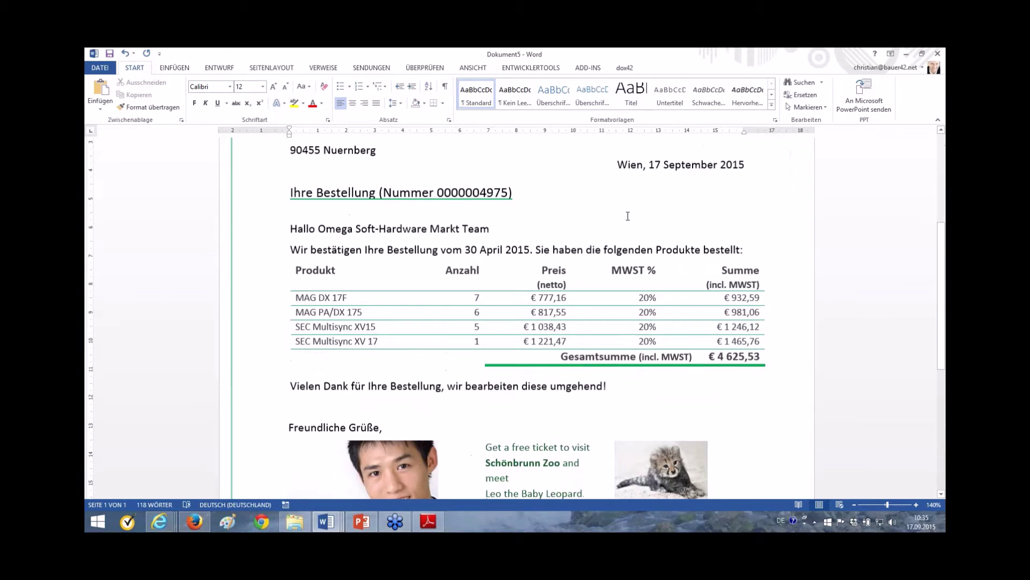
pyautogui.scroll(2, 816, 269)
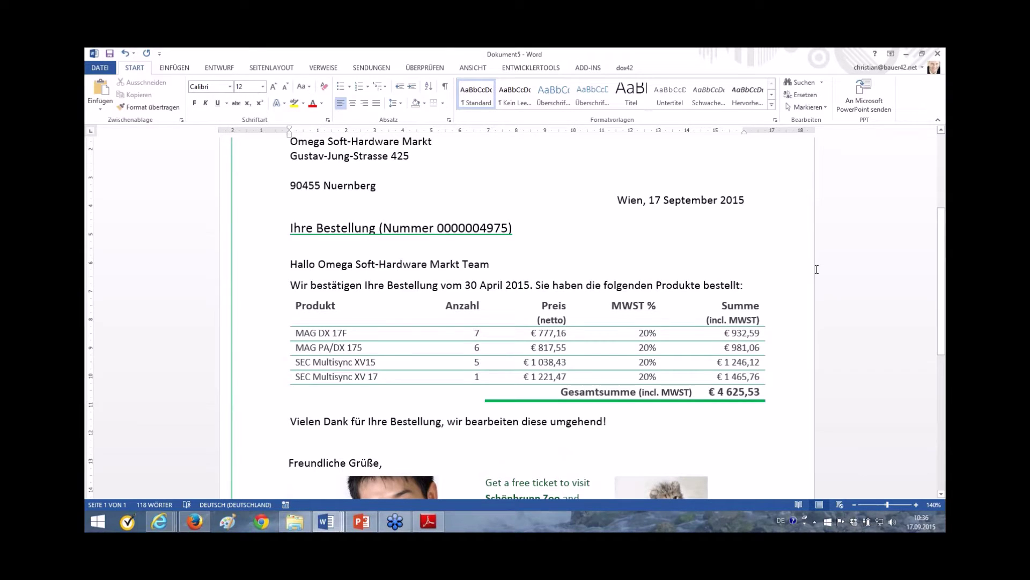
pyautogui.keyDown('ctrl'); pyautogui.scroll(-3, 816, 269); pyautogui.keyUp('ctrl')
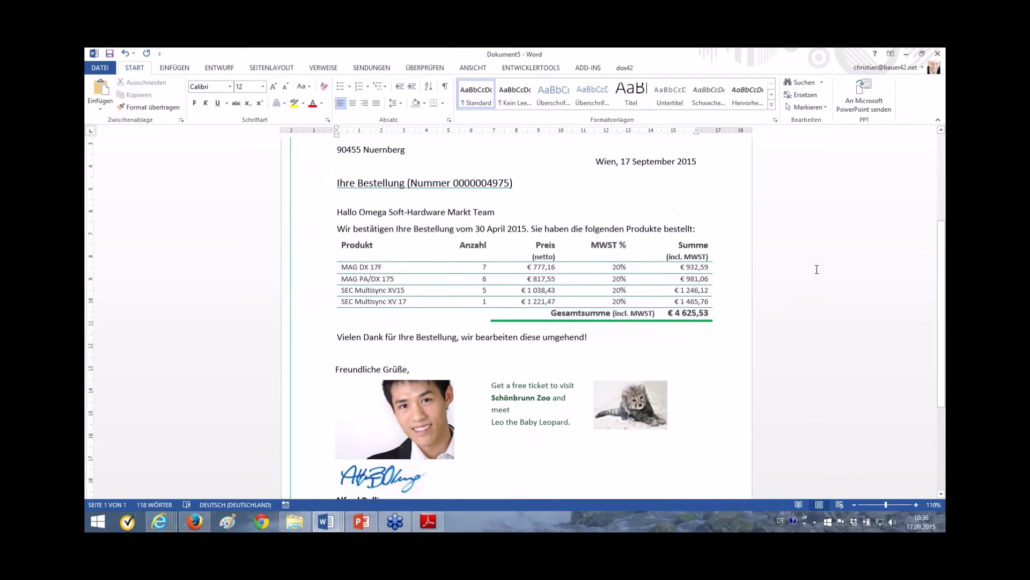
pyautogui.scroll(-2, 817, 268)
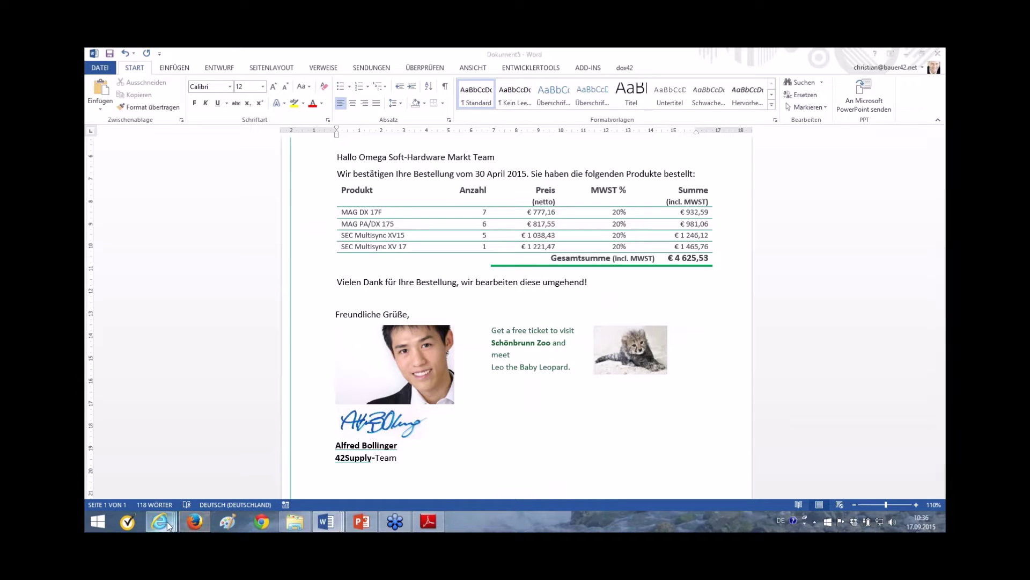
# - Open the Zoo-Vienna_DE ad from the SharePoint Ads library for editing in Word, and return to the generated order confirmation
pyautogui.moveTo(177, 516)
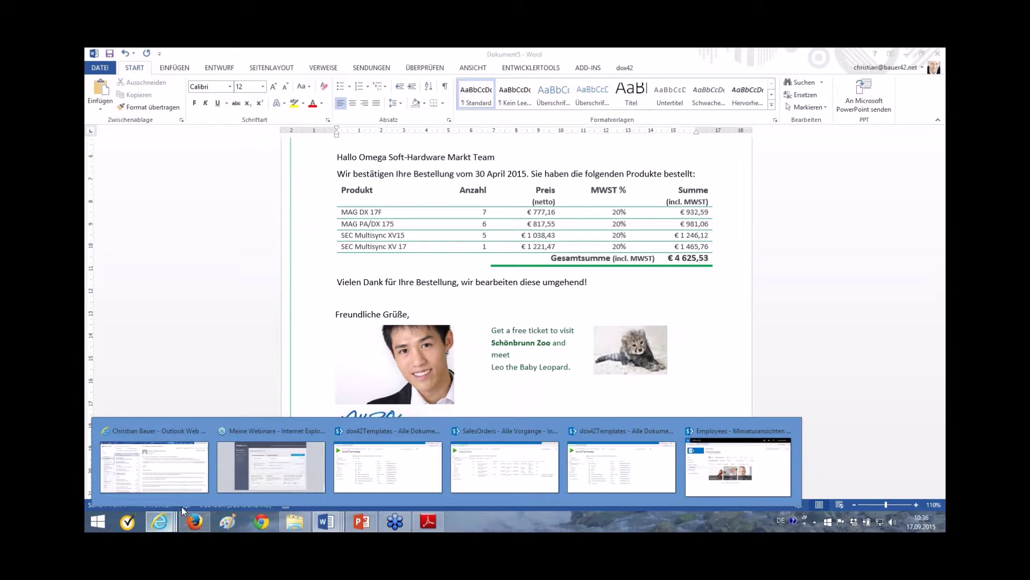
pyautogui.click(420, 485)
pyautogui.click(114, 300)
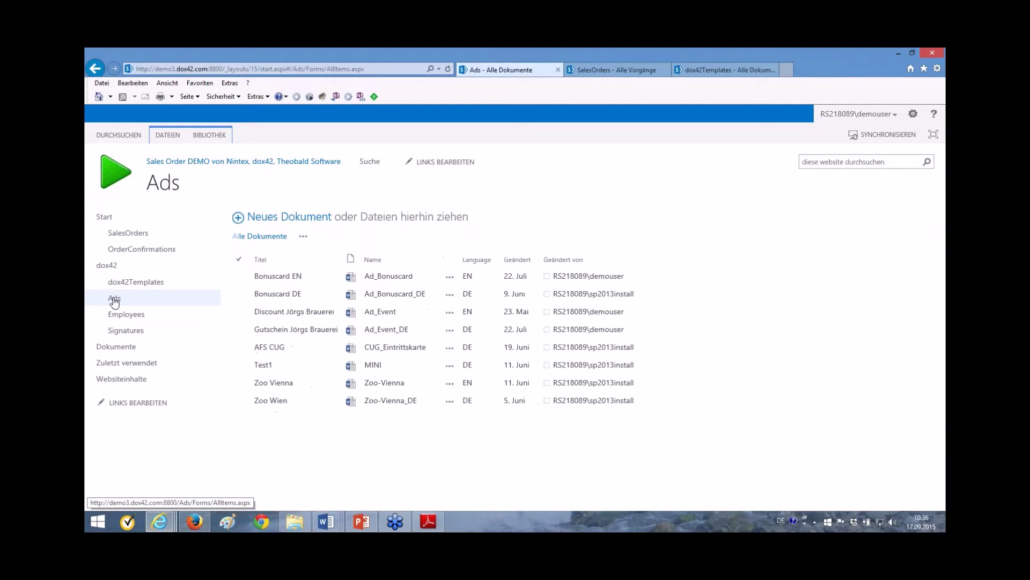
pyautogui.click(386, 401)
pyautogui.click(557, 354)
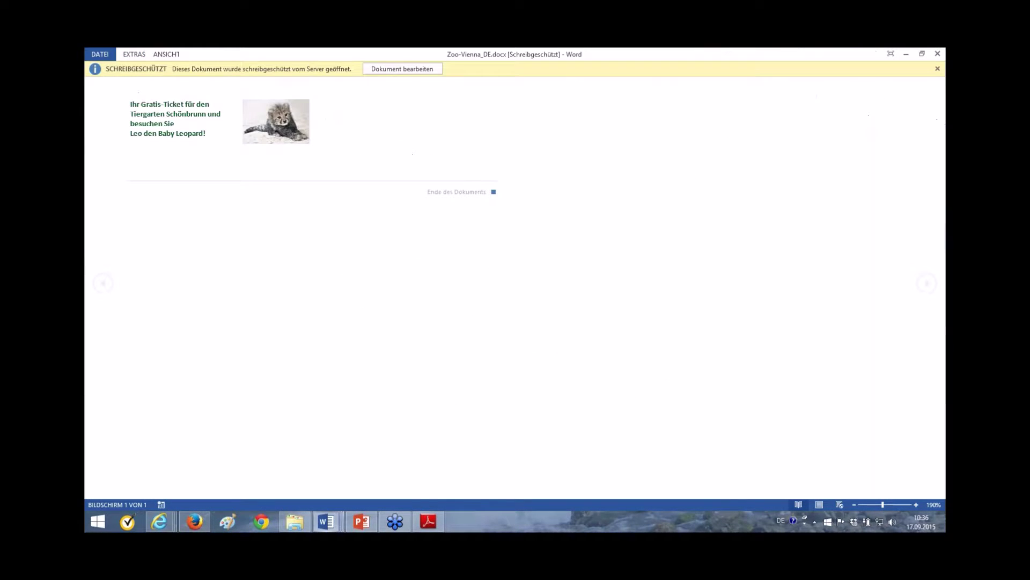
pyautogui.click(397, 72)
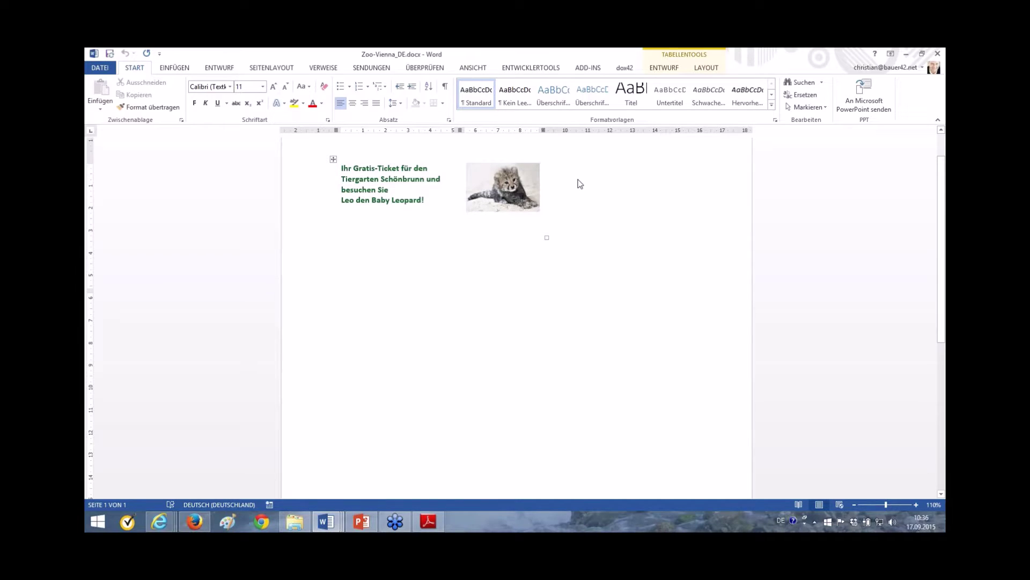
pyautogui.click(337, 522)
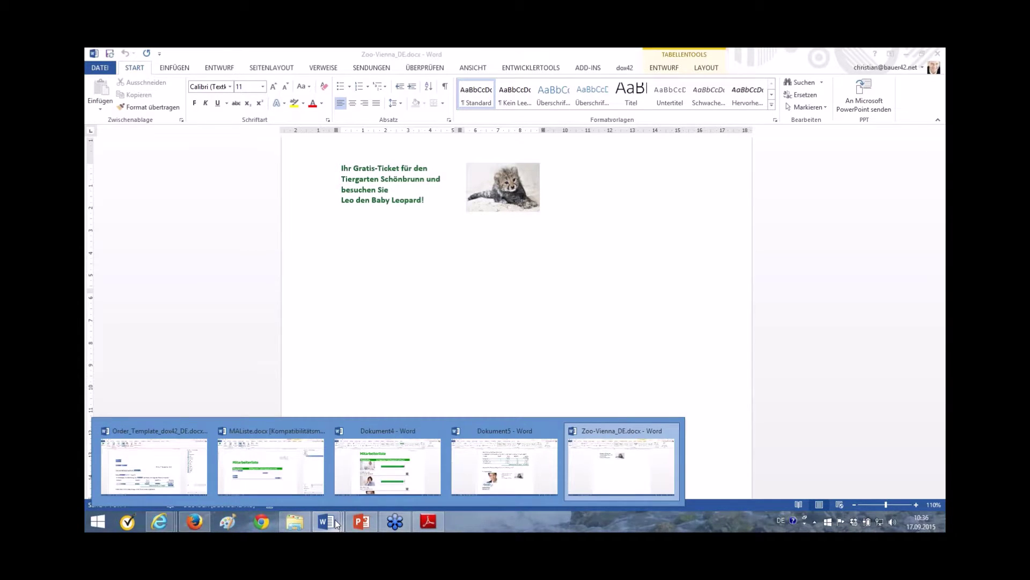
pyautogui.click(486, 485)
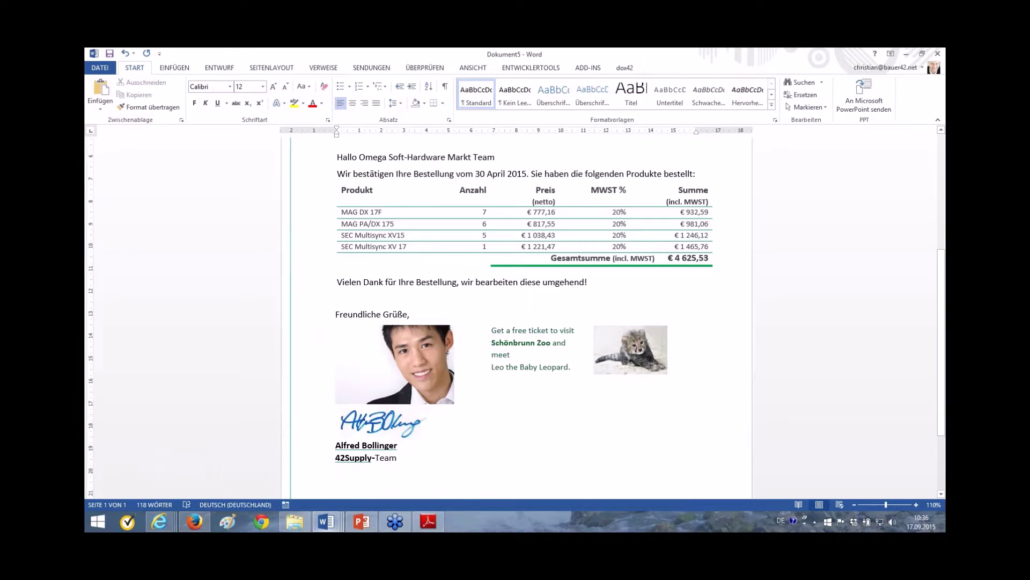